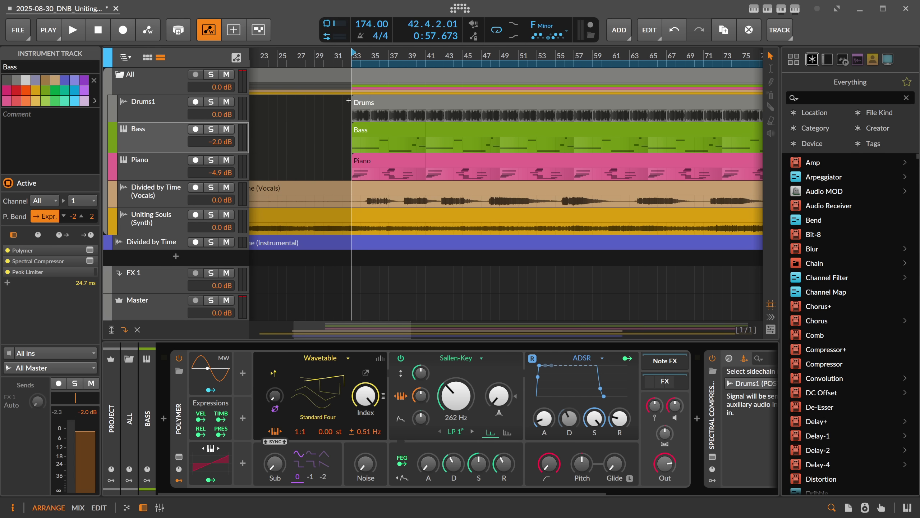
# Step: Play the arrangement from bar 33 and add the Over distortion device to the Master track
pyautogui.scroll(-5, 380, 58)
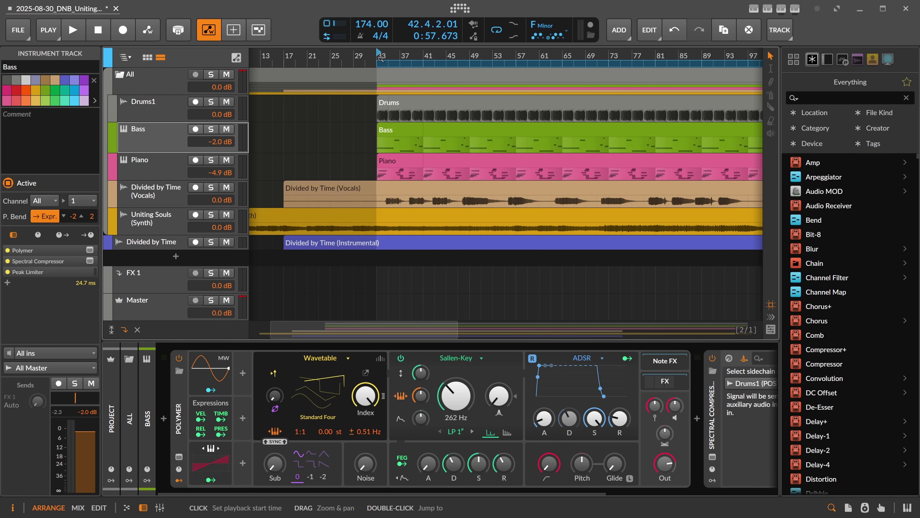
pyautogui.press('space')
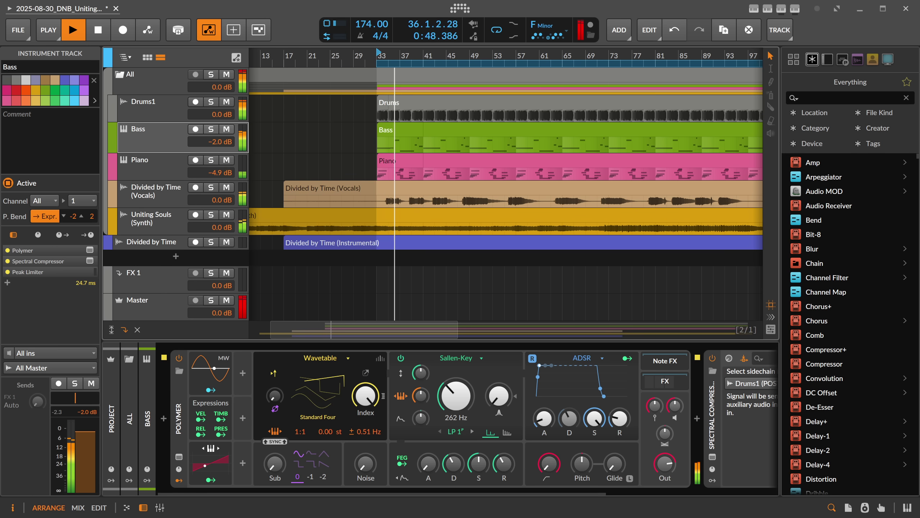
pyautogui.click(177, 296)
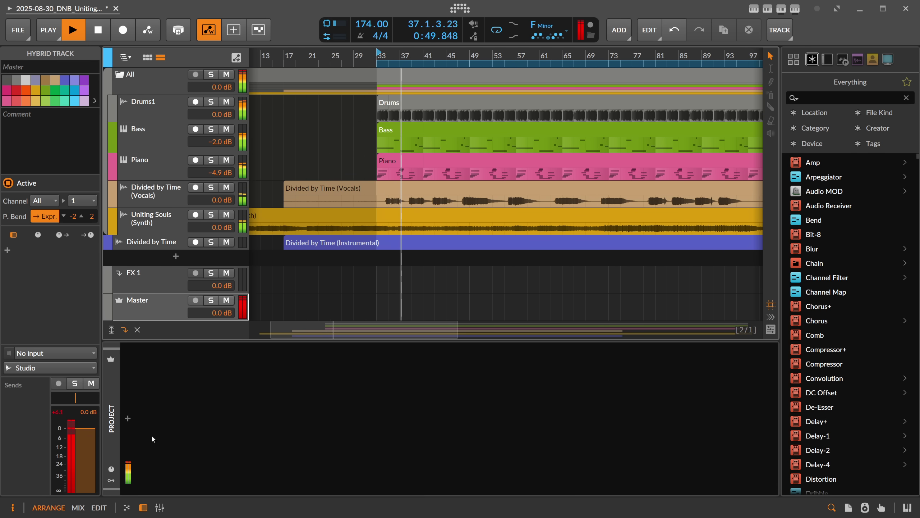
pyautogui.click(129, 418)
pyautogui.write('over')
pyautogui.press('Return')
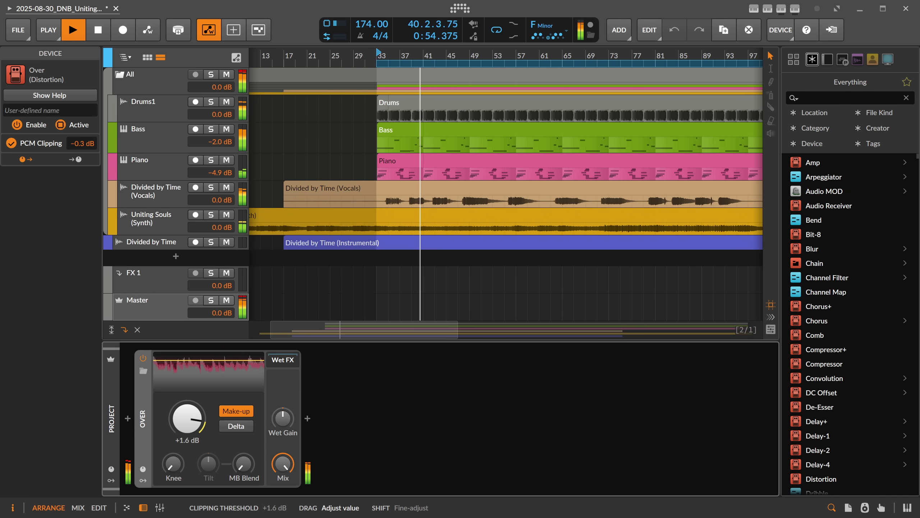
# Step: Set the Over device's clipping threshold to +1.2 dB and its wet gain to -2 dB
pyautogui.moveTo(188, 418); pyautogui.dragTo(187, 414)
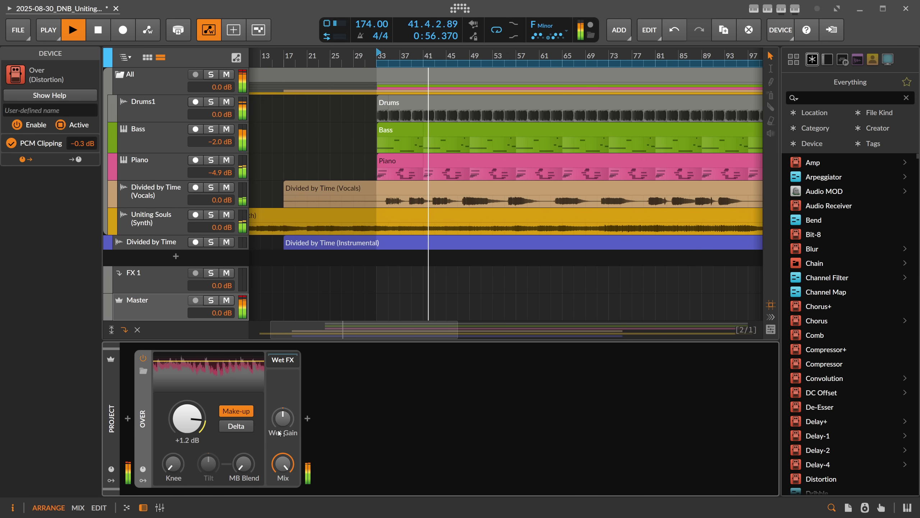
pyautogui.keyDown('ctrl'); pyautogui.click(283, 419); pyautogui.keyUp('ctrl')
pyautogui.write('-2')
pyautogui.press('Return')
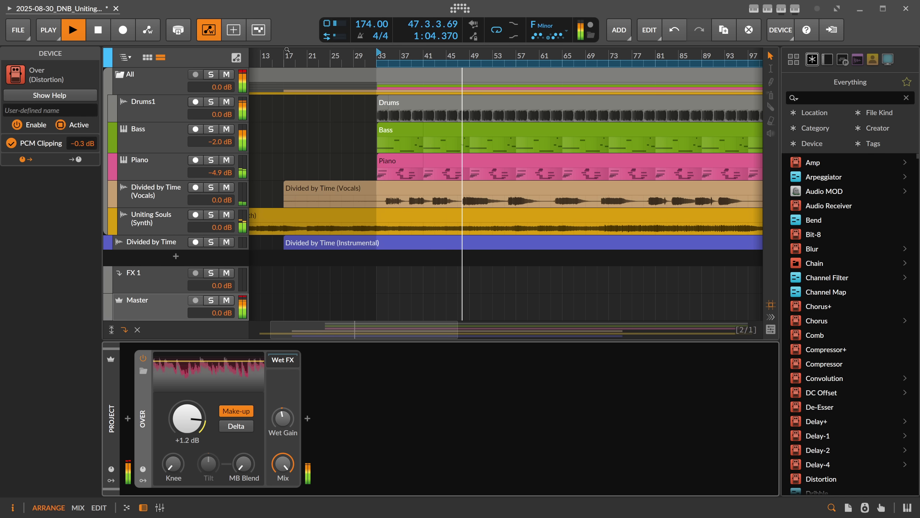
# Step: Stop playback and show the Bass track's device chain
pyautogui.click(146, 76)
pyautogui.click(104, 35)
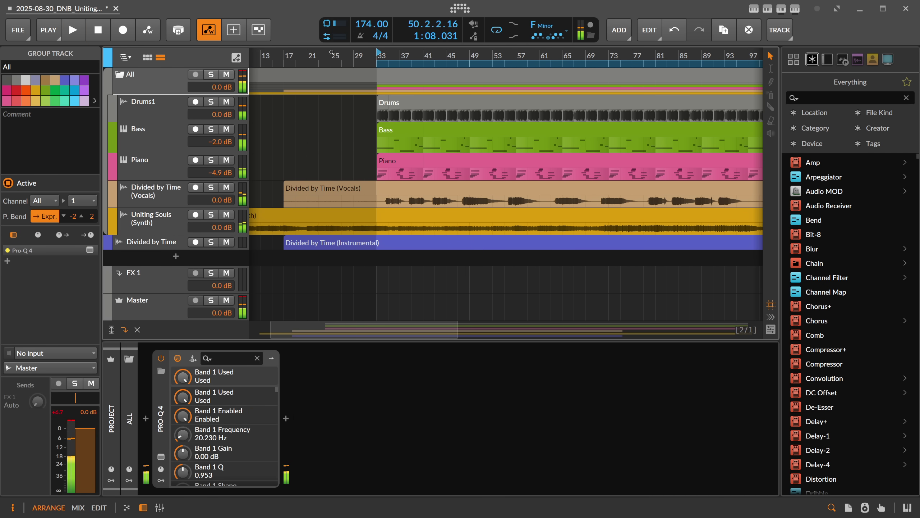
pyautogui.scroll(-2, 373, 55)
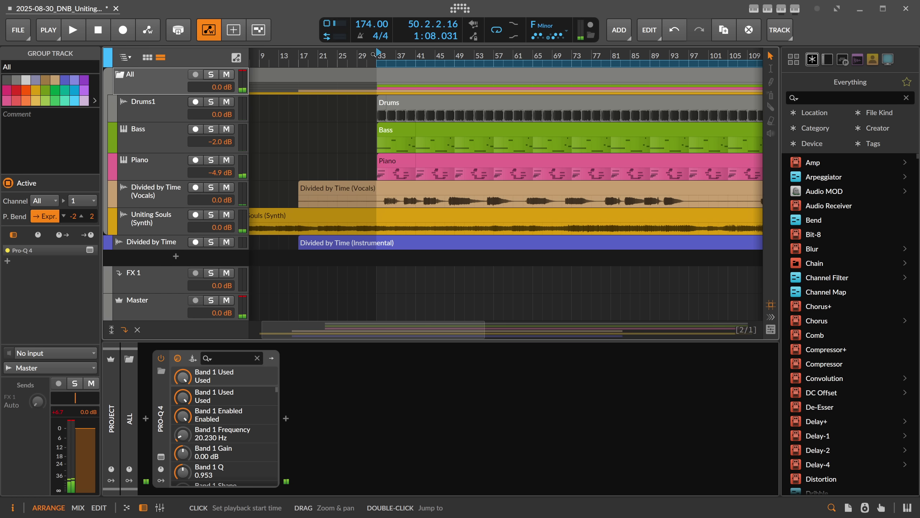
pyautogui.click(165, 140)
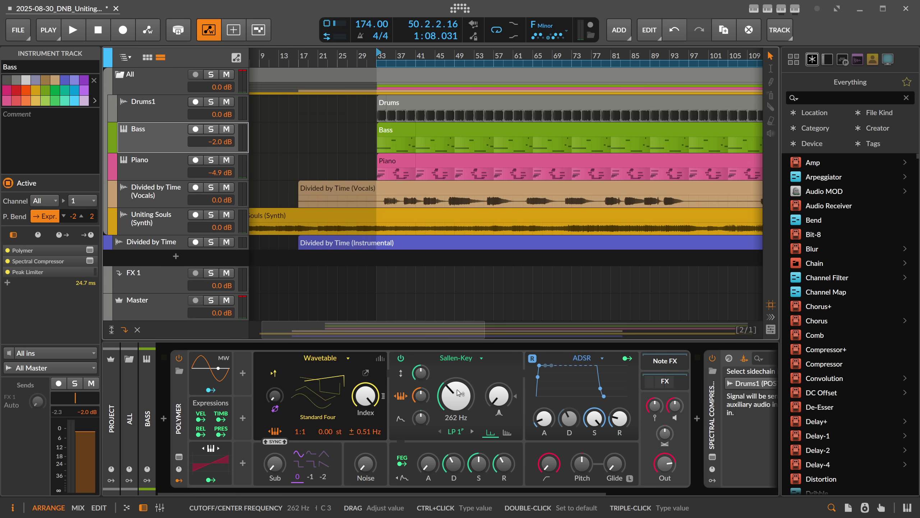
# Step: Draw a Polymer cutoff automation curve on the Bass track from bar 33 to bar 49, ending at 61.5 Hz
pyautogui.click(236, 57)
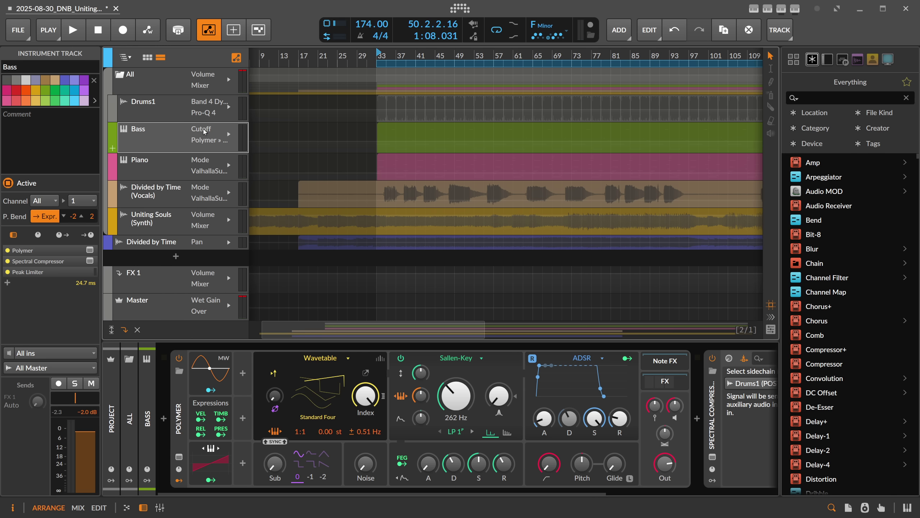
pyautogui.click(502, 395)
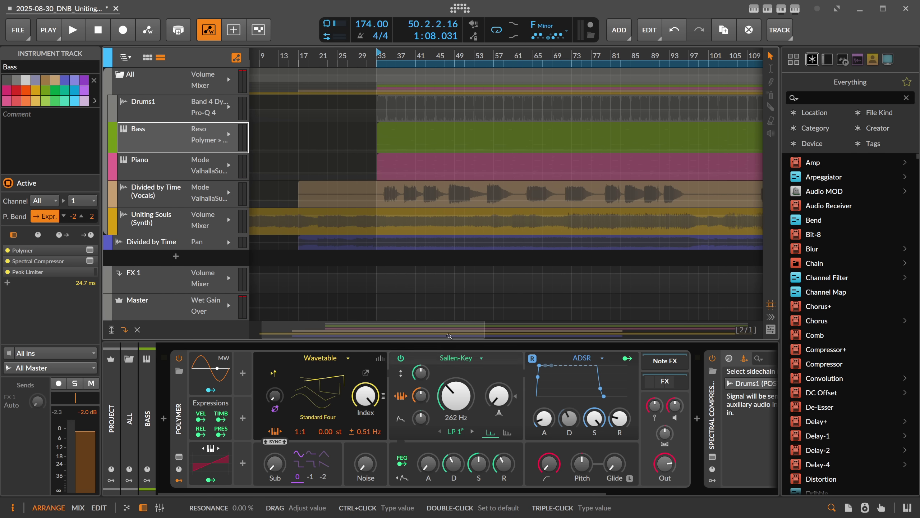
pyautogui.click(456, 395)
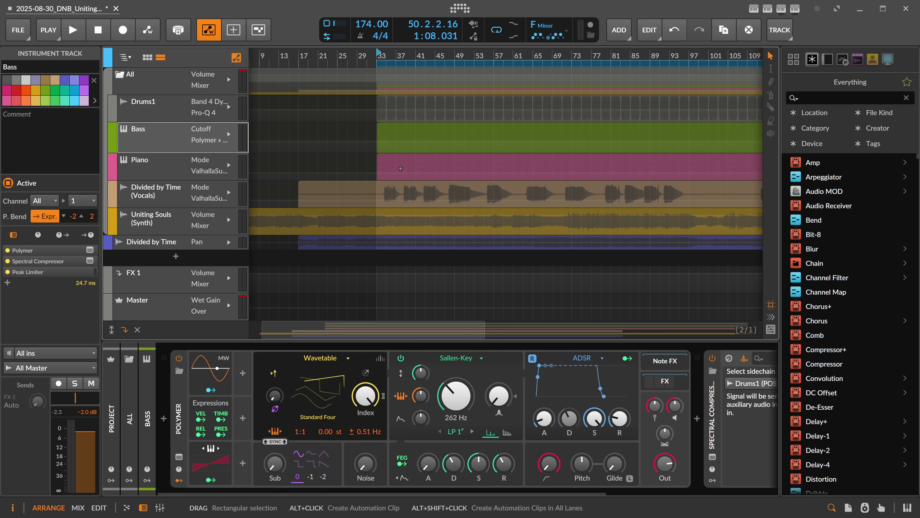
pyautogui.moveTo(384, 142); pyautogui.dragTo(455, 146)
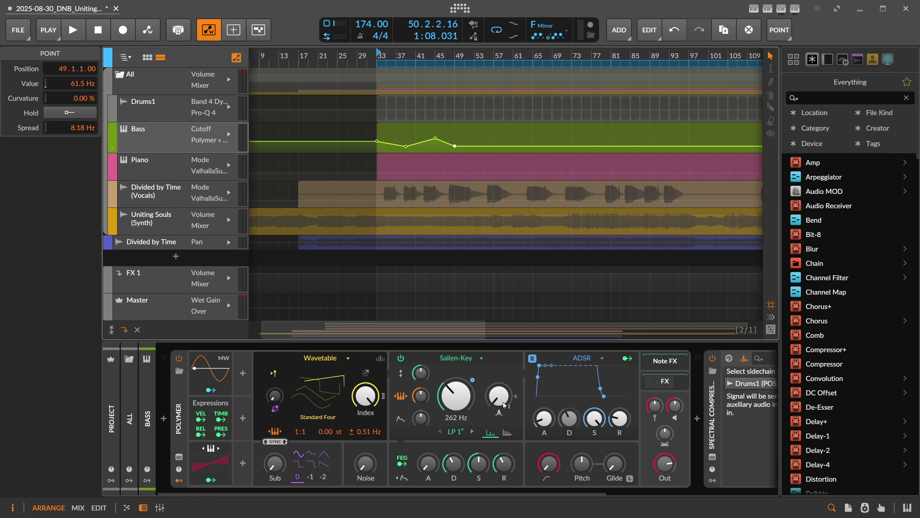
# Step: Draw Bass resonance automation from bar 33 to 49, ending at 37.6 %, and move its first peak to about bar 36 at 46.7 %
pyautogui.moveTo(416, 149); pyautogui.dragTo(456, 142)
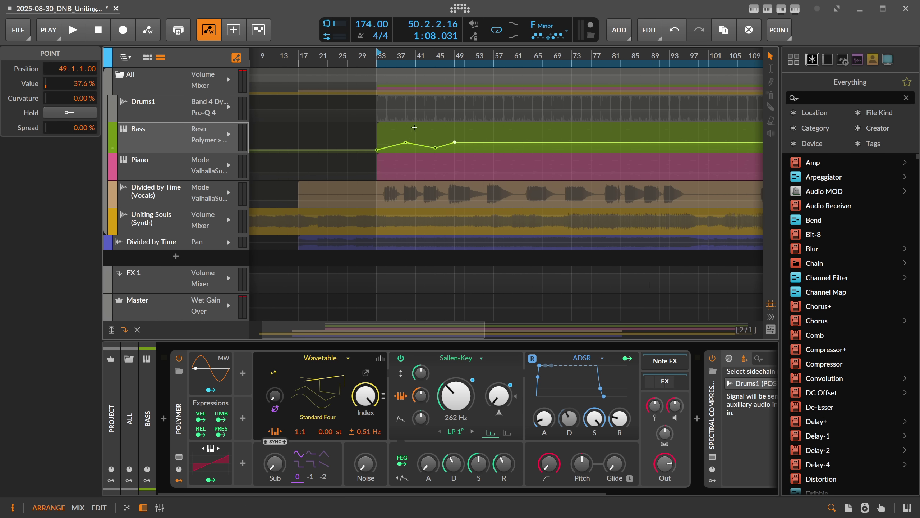
pyautogui.click(236, 58)
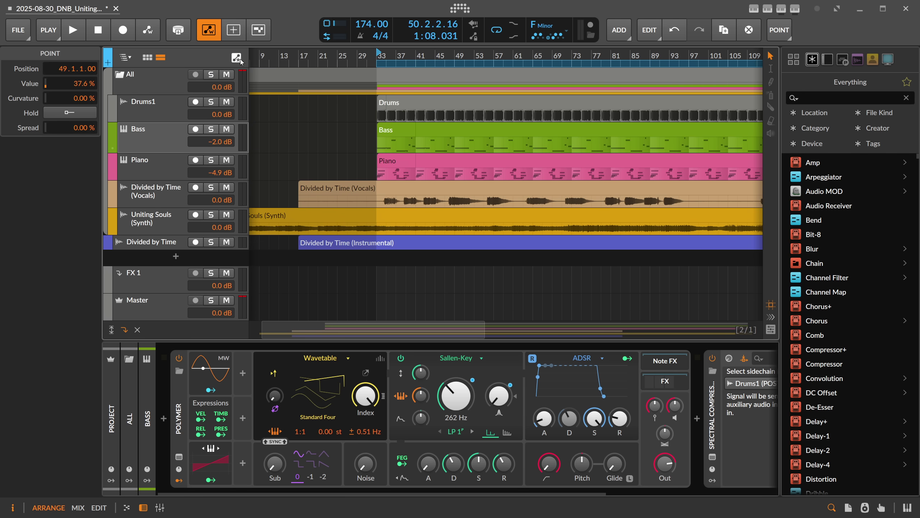
pyautogui.press('a')
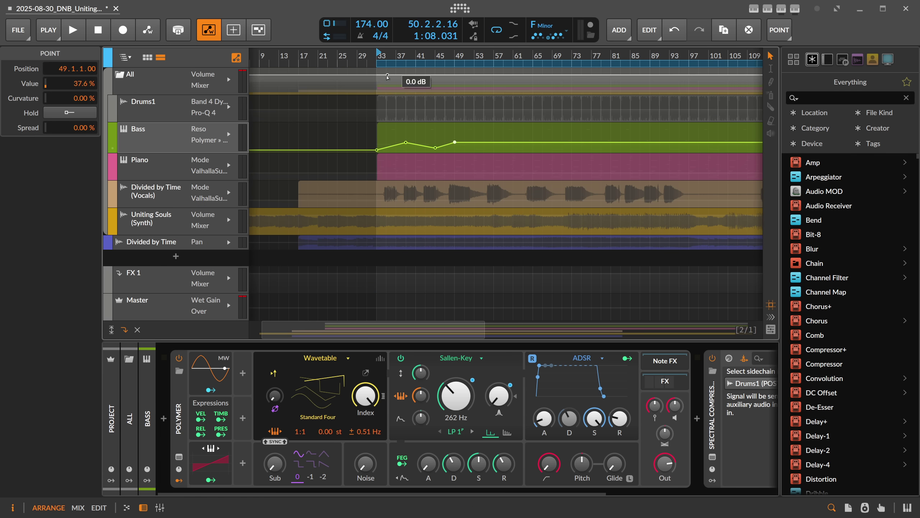
pyautogui.scroll(3, 395, 58)
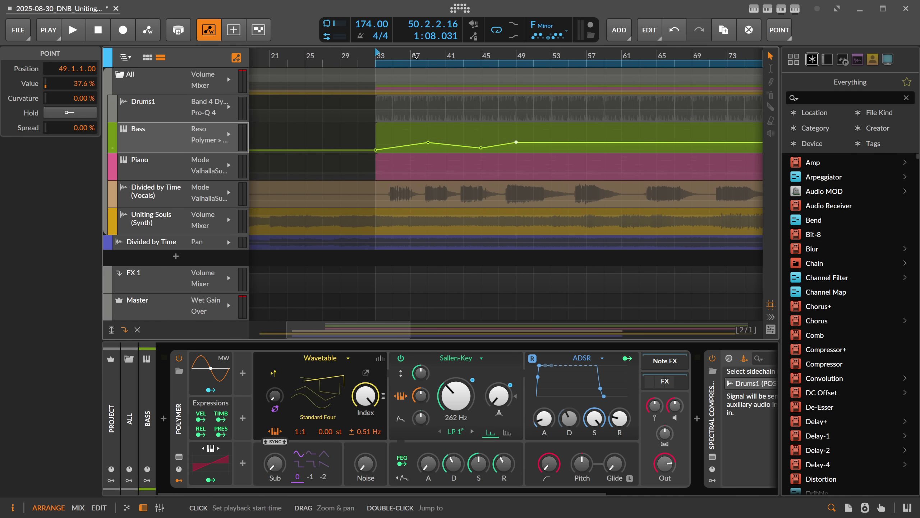
pyautogui.moveTo(427, 142); pyautogui.dragTo(402, 140)
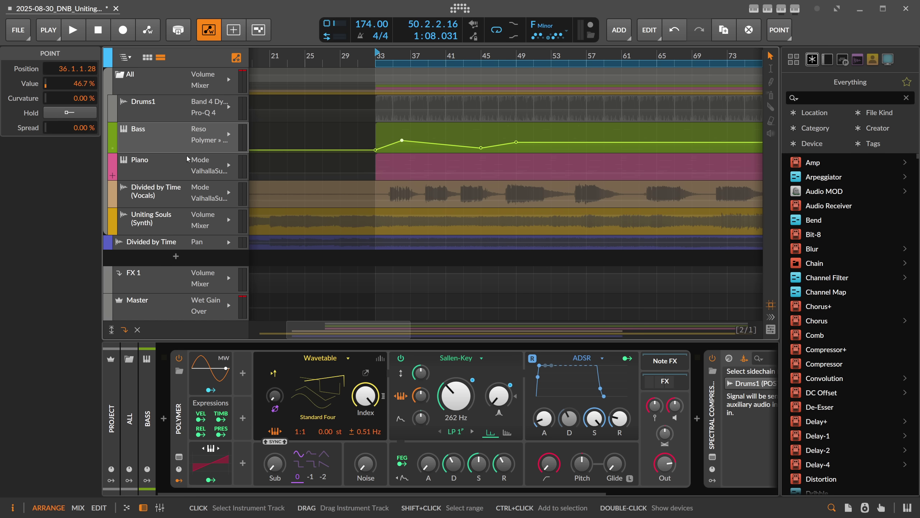
# Step: Inspect the Bass resonance automation points with the track enlarged, and restore the track's height
pyautogui.moveTo(188, 153); pyautogui.dragTo(206, 225)
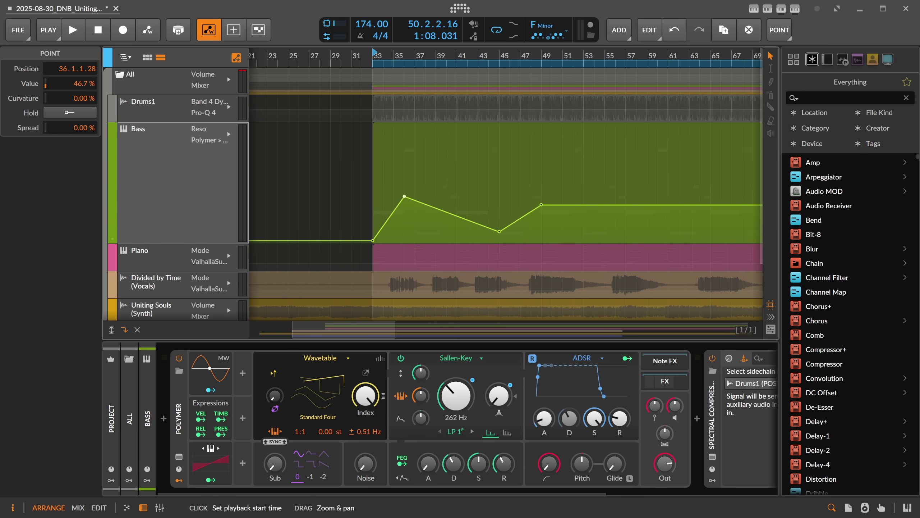
pyautogui.moveTo(390, 54); pyautogui.dragTo(391, 145)
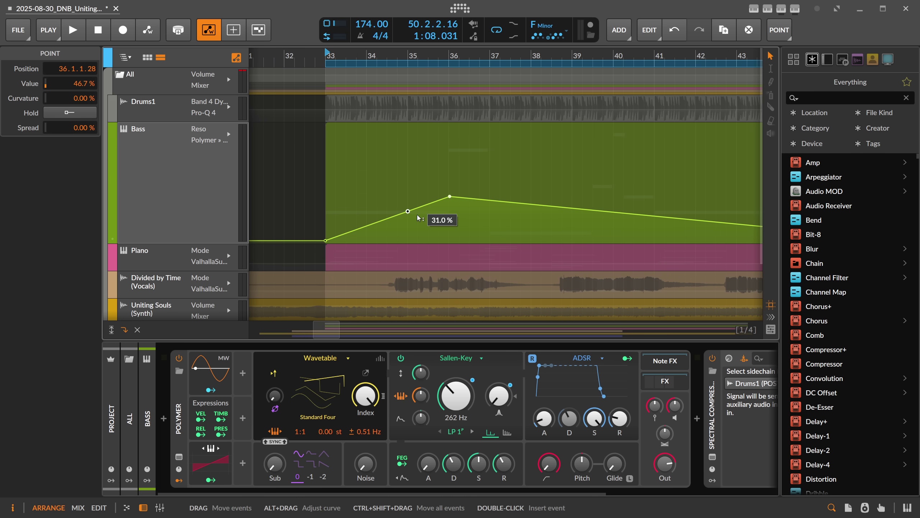
pyautogui.moveTo(402, 59); pyautogui.dragTo(412, 58)
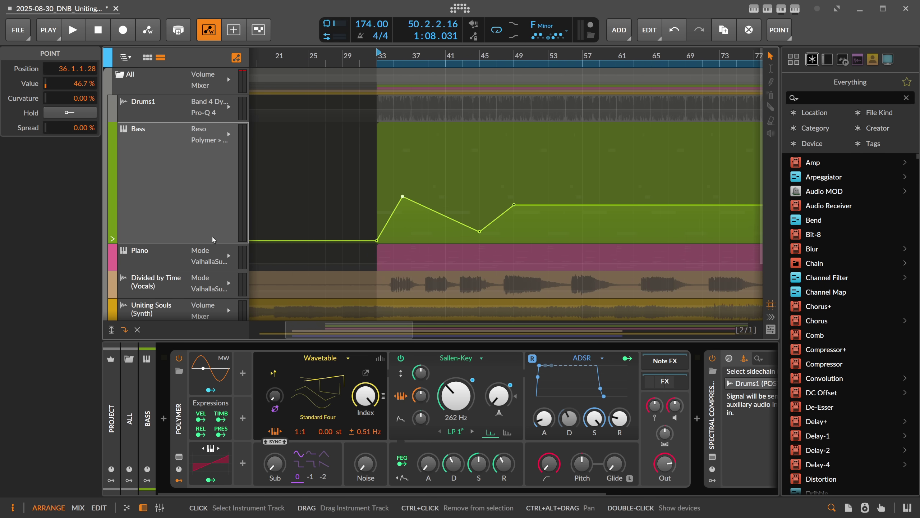
pyautogui.moveTo(210, 240); pyautogui.dragTo(210, 153)
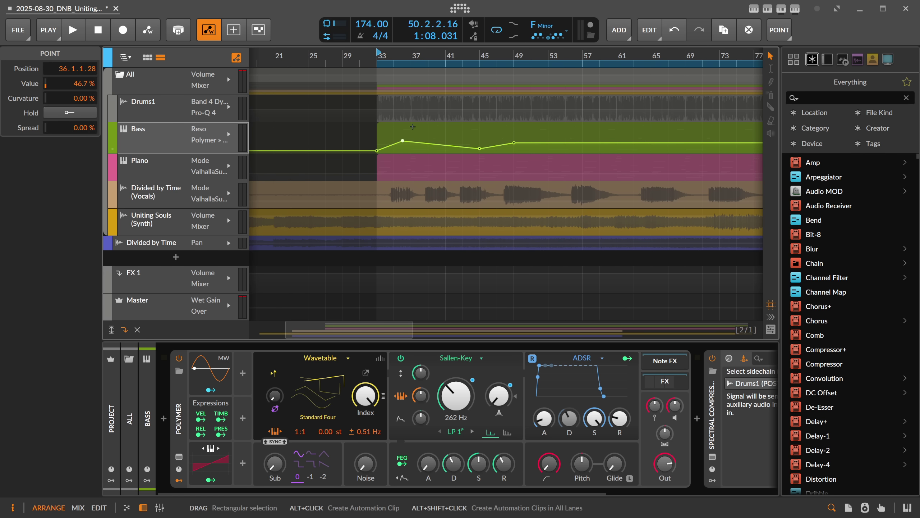
pyautogui.click(407, 130)
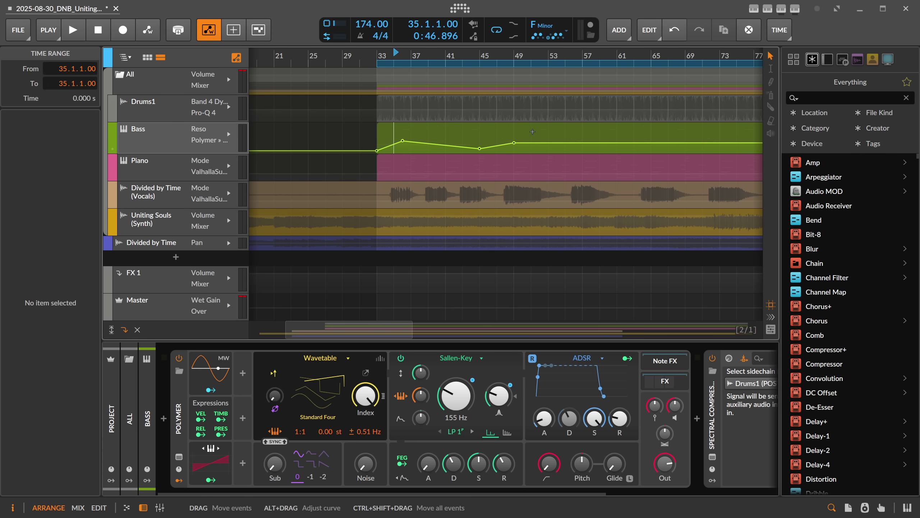
pyautogui.click(531, 134)
pyautogui.click(417, 142)
pyautogui.press('Delete')
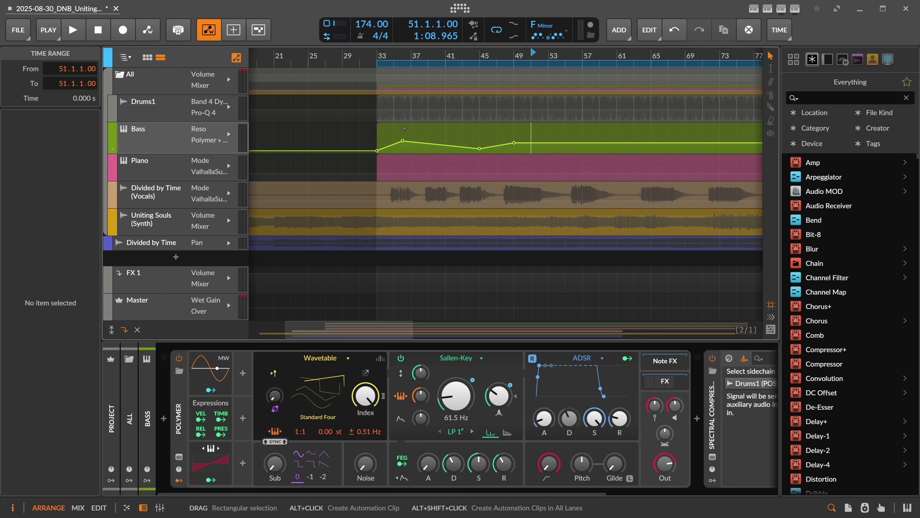
# Step: Try to move the Bass clip two bars later, to bar 35, and undo the move
pyautogui.click(236, 58)
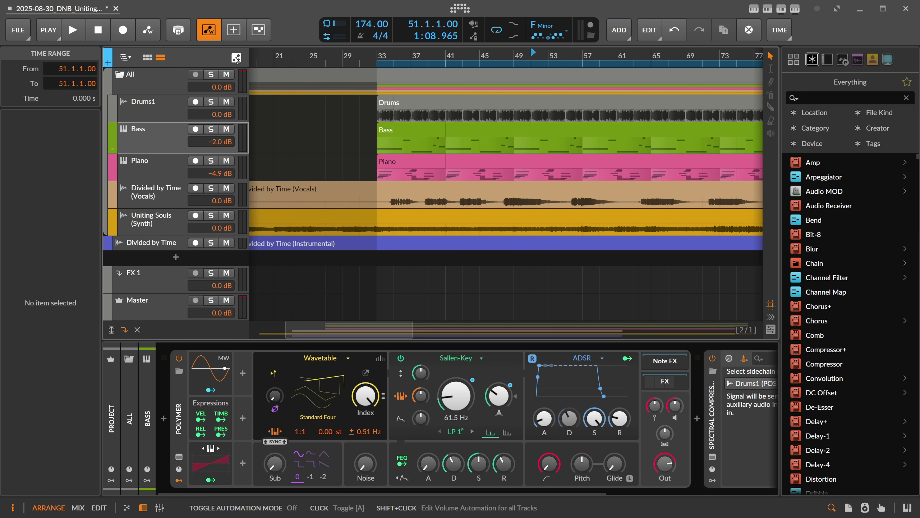
pyautogui.click(390, 132)
pyautogui.moveTo(403, 132); pyautogui.dragTo(420, 132)
pyautogui.click(428, 143)
pyautogui.hotkey('ctrl', 'z')
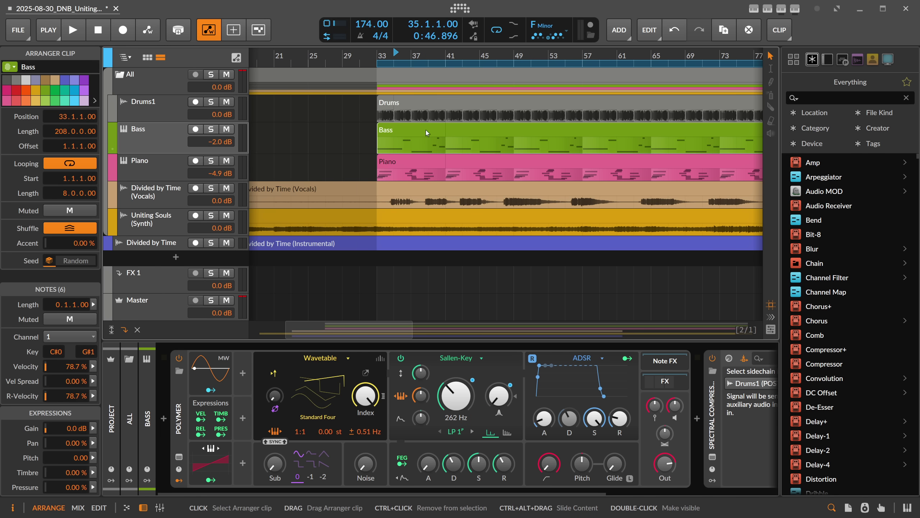
# Step: Split the Bass clip at bar 41 to separate its first eight bars
pyautogui.press('5')
pyautogui.click(446, 147)
pyautogui.press('1')
# Step: Copy the eight-bar Bass clip to bar 17 and duplicate the copy twice in a row
pyautogui.moveTo(422, 130); pyautogui.dragTo(291, 128)
pyautogui.hotkey('ctrl', 'd')
pyautogui.hotkey('ctrl', 'd')
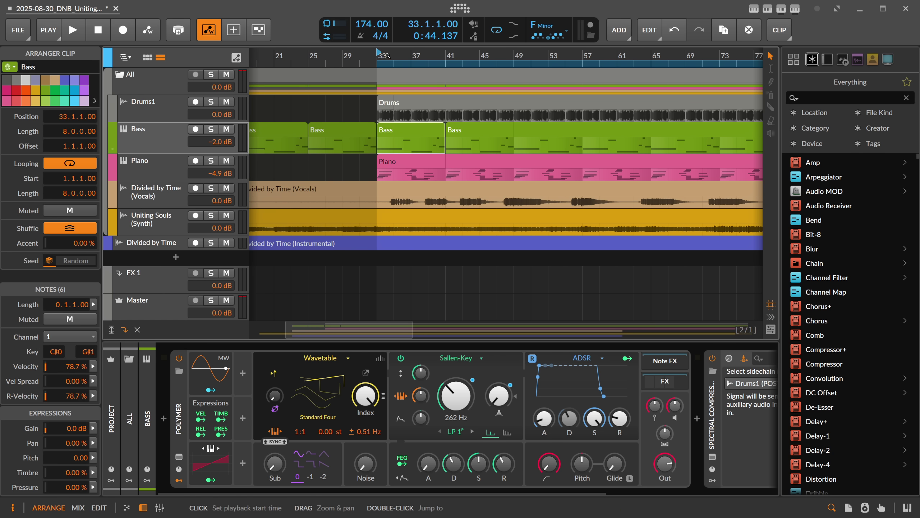
# Step: Compare the arrangement's clip view with its automation view around the copied Bass clips
pyautogui.moveTo(378, 56); pyautogui.dragTo(381, 105)
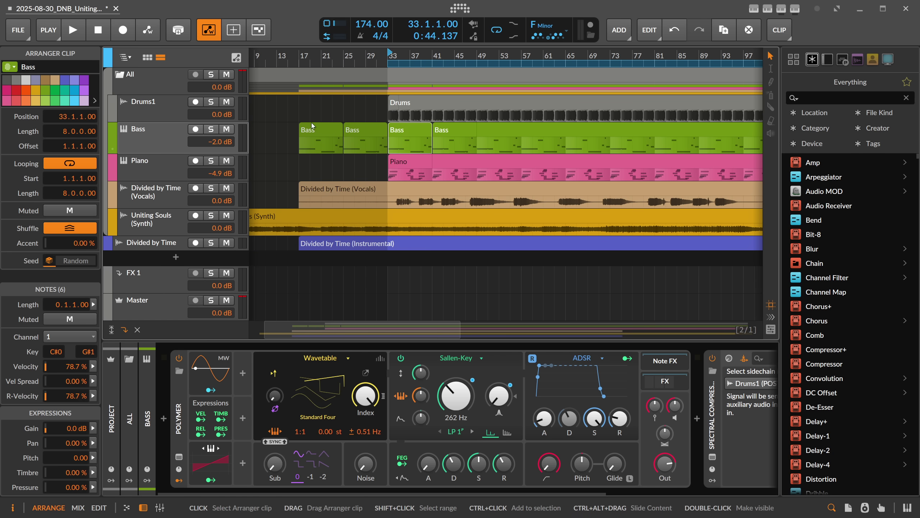
pyautogui.click(235, 58)
pyautogui.click(236, 58)
pyautogui.click(235, 58)
pyautogui.click(235, 58)
pyautogui.click(236, 58)
pyautogui.click(235, 58)
pyautogui.click(236, 58)
pyautogui.click(236, 58)
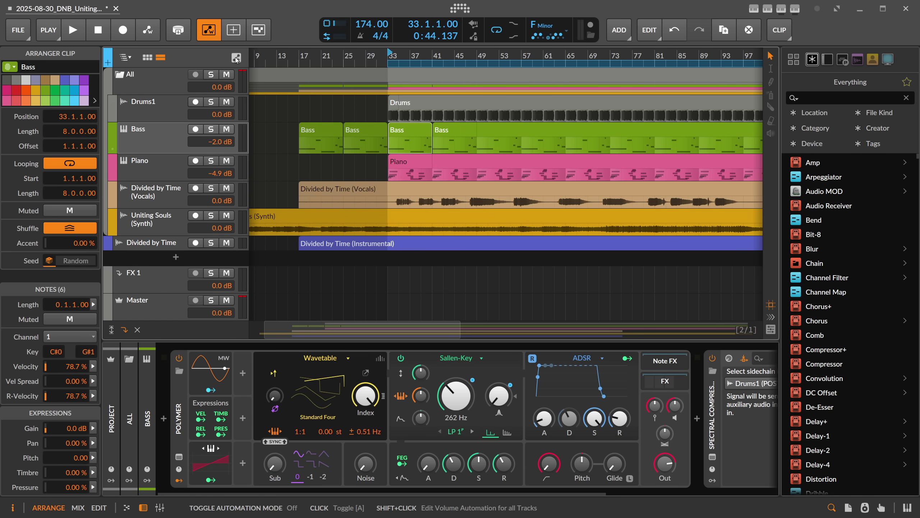
pyautogui.press('a')
pyautogui.press('a')
# Step: Reshape the resonance automation under the Bass clips at bars 17 and 25 into falling ramps
pyautogui.click(315, 127)
pyautogui.press('a')
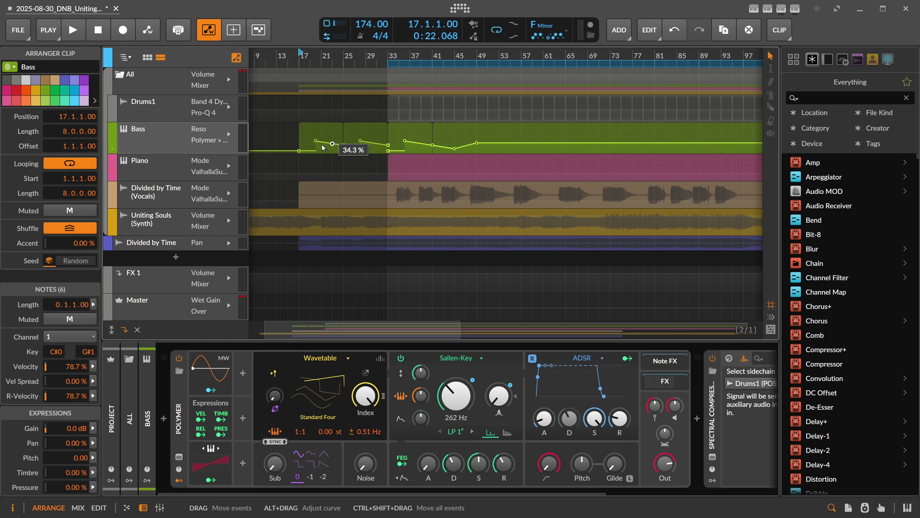
pyautogui.moveTo(333, 142)
pyautogui.mouseDown()
pyautogui.moveTo(303, 156)
pyautogui.moveTo(300, 141)
pyautogui.moveTo(331, 145)
pyautogui.mouseUp()
pyautogui.click(308, 147)
pyautogui.click(311, 144)
pyautogui.click(311, 144)
pyautogui.press('a')
pyautogui.press('a')
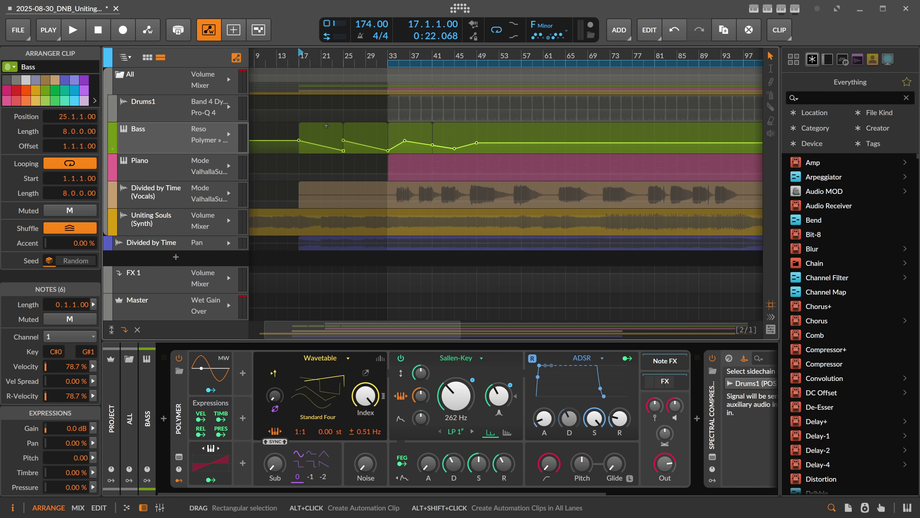
# Step: Delete the two copied Bass clips at bars 17 and 25, and select the clip at bar 33
pyautogui.press('a')
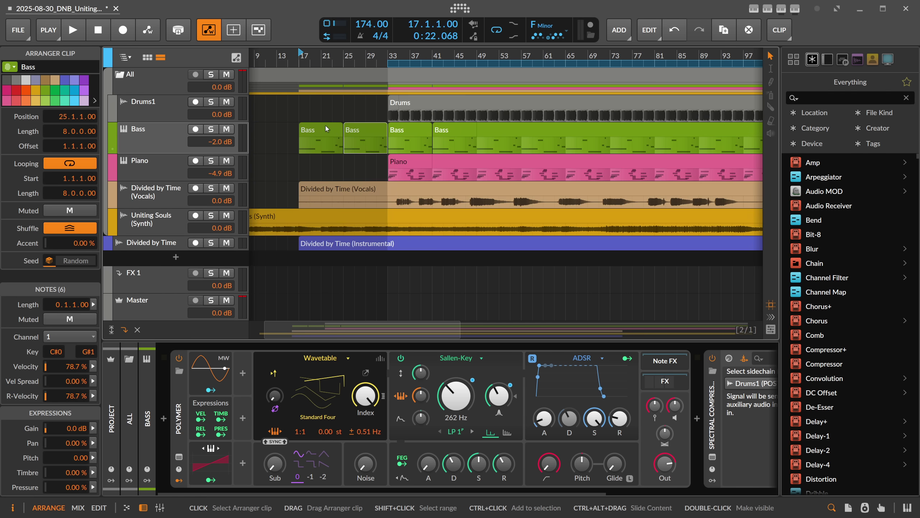
pyautogui.moveTo(322, 127); pyautogui.dragTo(361, 128)
pyautogui.press('Delete')
pyautogui.click(404, 129)
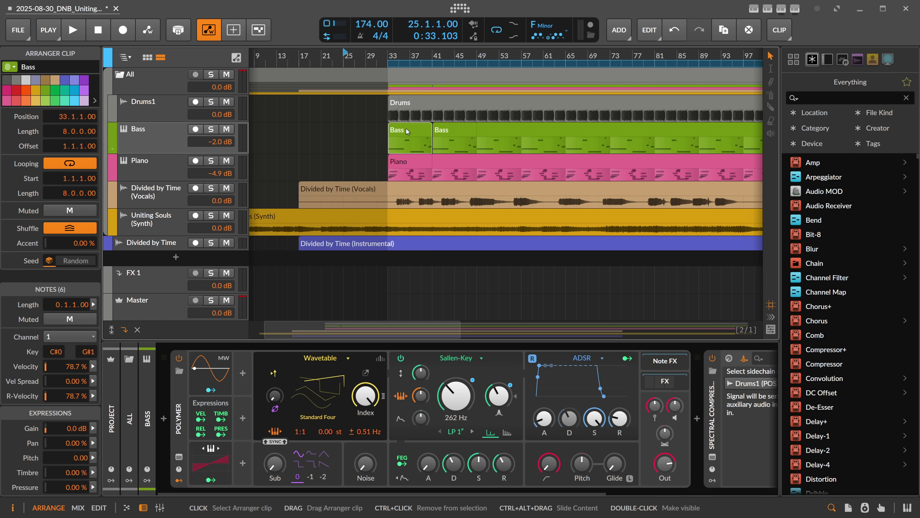
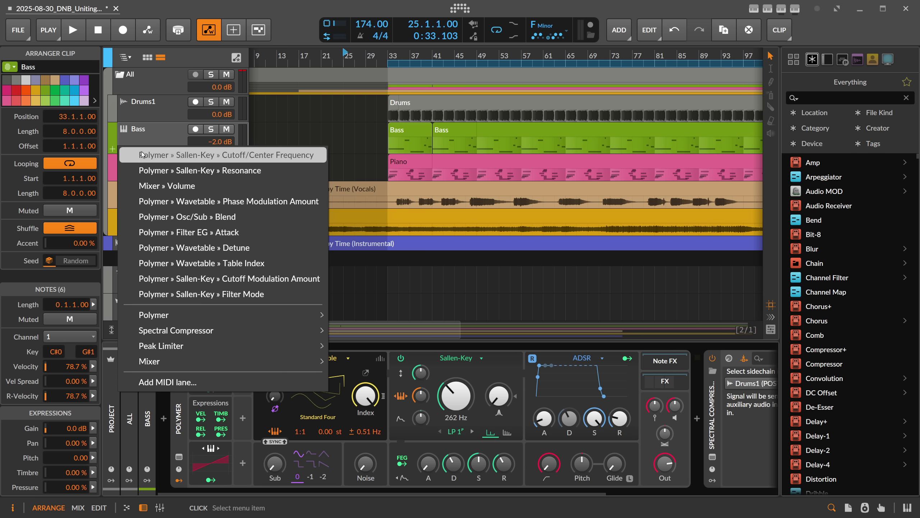
# Step: Choose Polymer's Sallen-Key Cutoff/Center Frequency as an automation lane for the Bass track
pyautogui.click(182, 152)
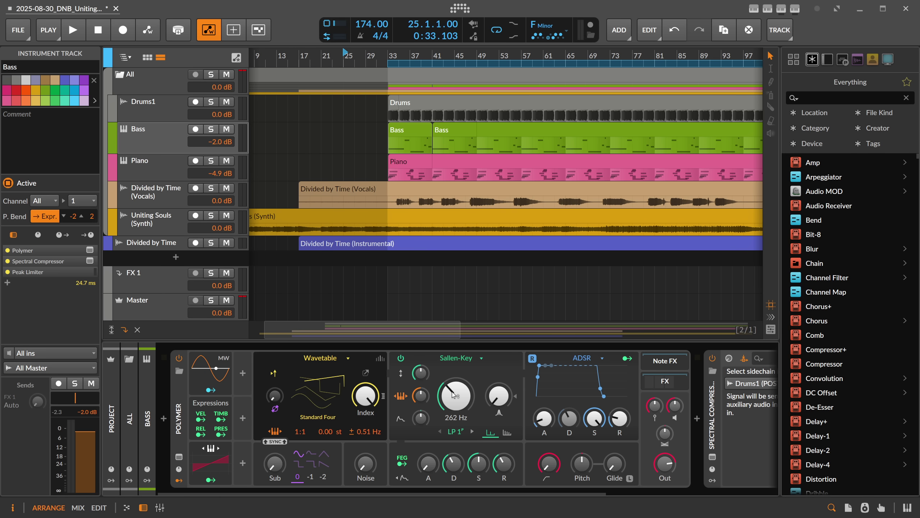
# Step: Add a Sallen-Key cutoff automation lane to the Bass track and draw a ramp falling from bar 33 to 38.5 Hz at bar 39
pyautogui.click(112, 149)
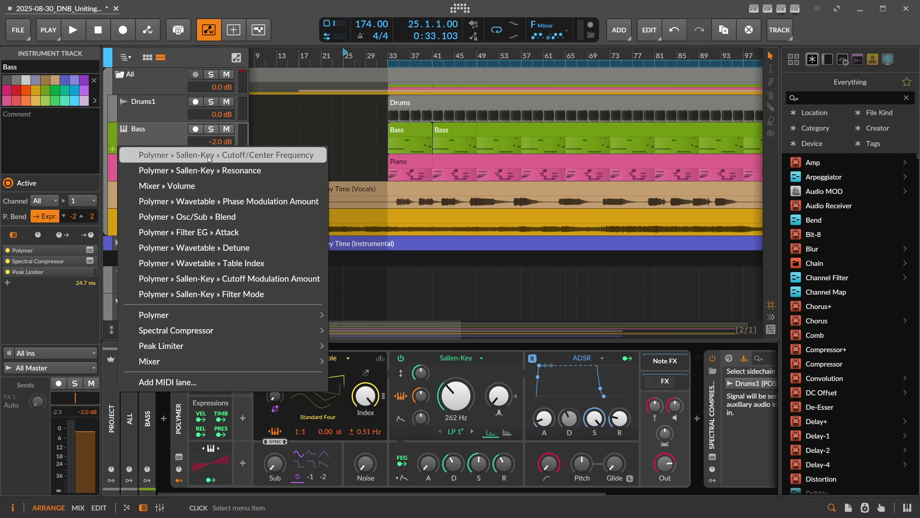
pyautogui.click(243, 157)
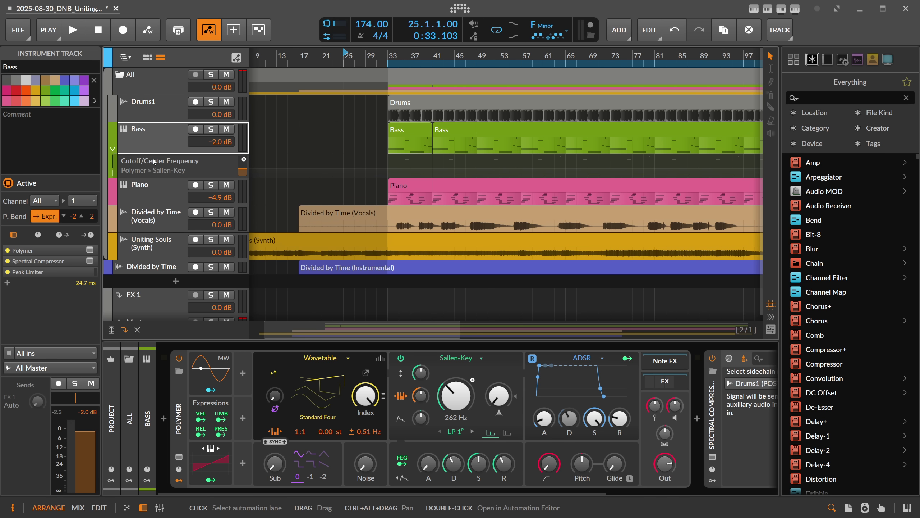
pyautogui.moveTo(422, 168); pyautogui.dragTo(421, 173)
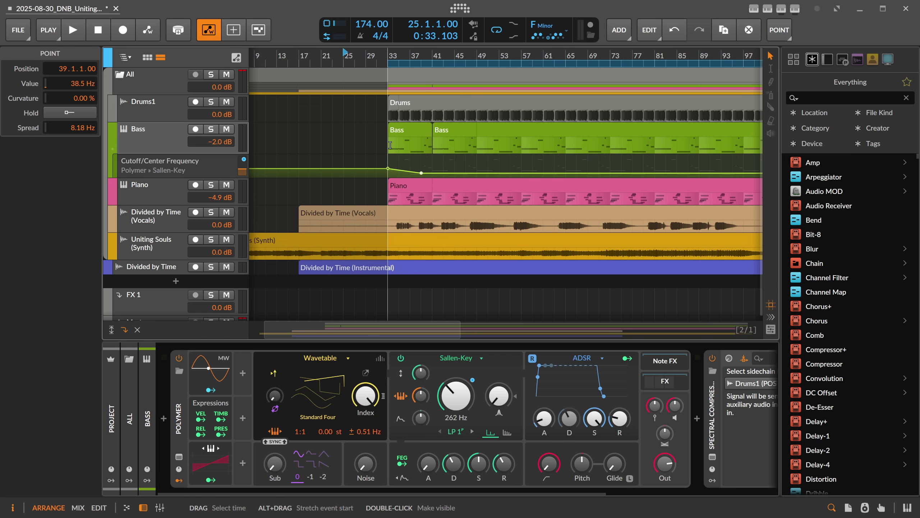
# Step: Duplicate the Bass clip at bar 33 with its cutoff automation five times in a row, up to bar 73
pyautogui.click(408, 130)
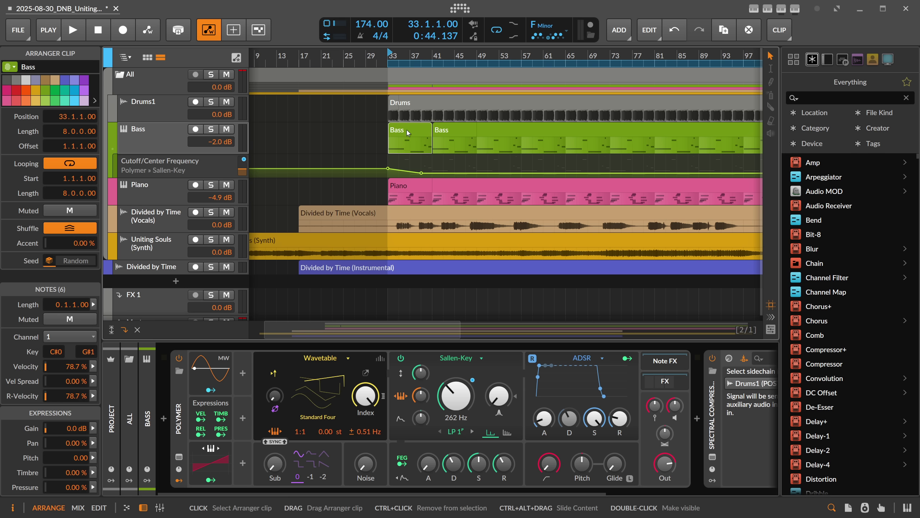
pyautogui.hotkey('ctrl', 'd')
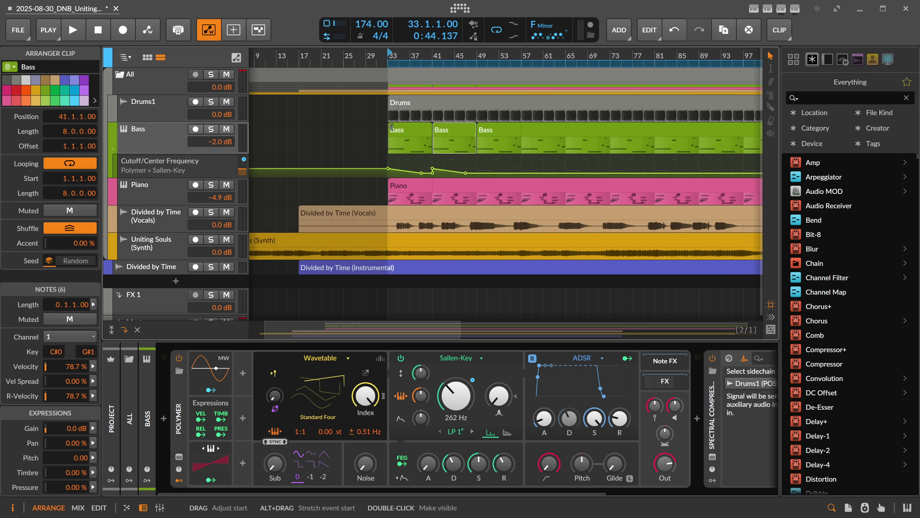
pyautogui.hotkey('ctrl', 'd')
pyautogui.hotkey('ctrl', 'd')
pyautogui.hotkey('ctrl', 'd')
pyautogui.hotkey('ctrl', 'd')
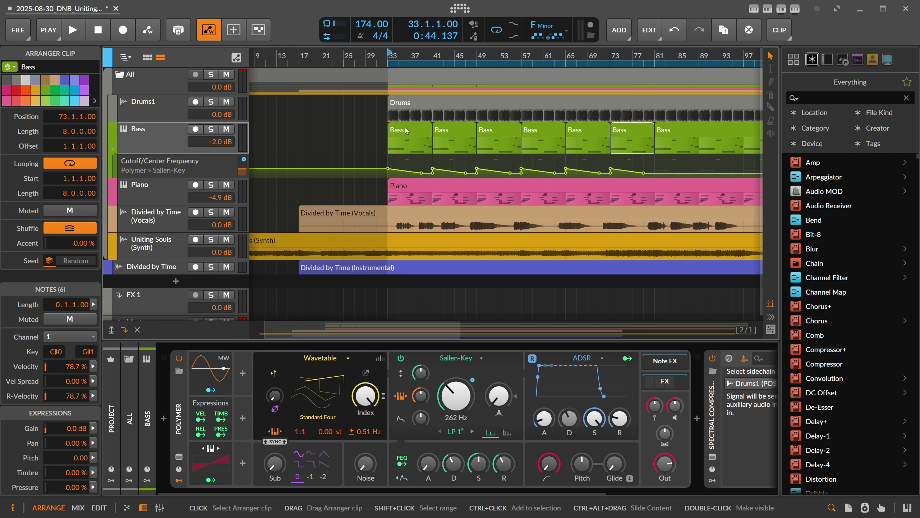
# Step: Undo the last four duplications of the Bass clip, keeping only the copy at bar 41
pyautogui.hotkey('ctrl', 'z')
pyautogui.hotkey('ctrl', 'z')
pyautogui.hotkey('ctrl', 'z')
pyautogui.hotkey('ctrl', 'z')
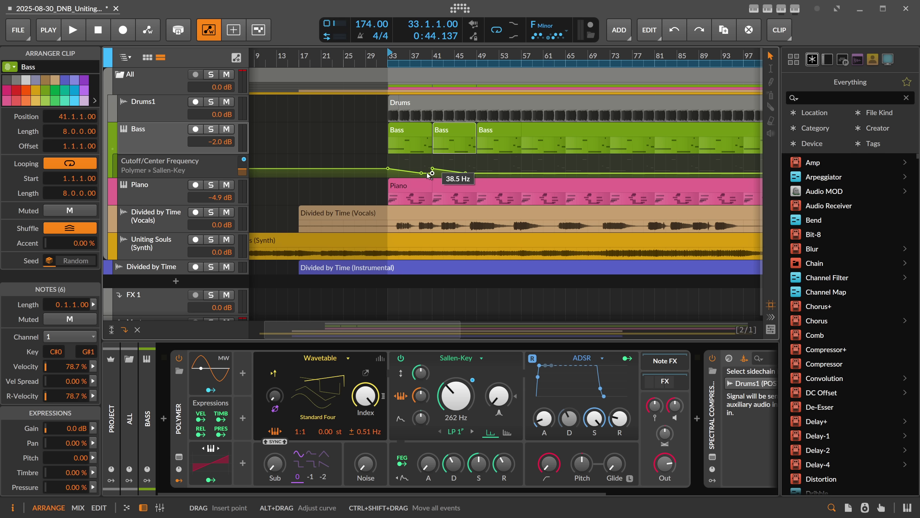
# Step: Compare the Bass track with its cutoff automation lane folded away and unfolded
pyautogui.click(112, 149)
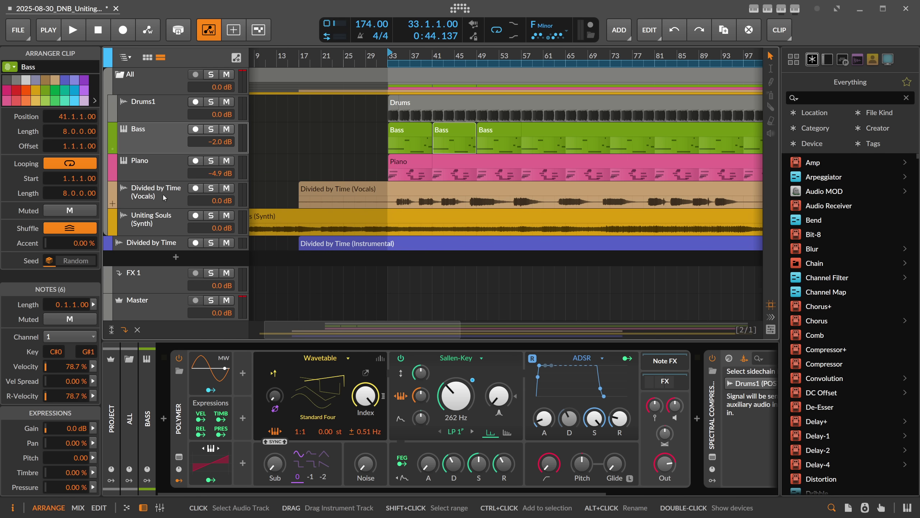
pyautogui.click(113, 148)
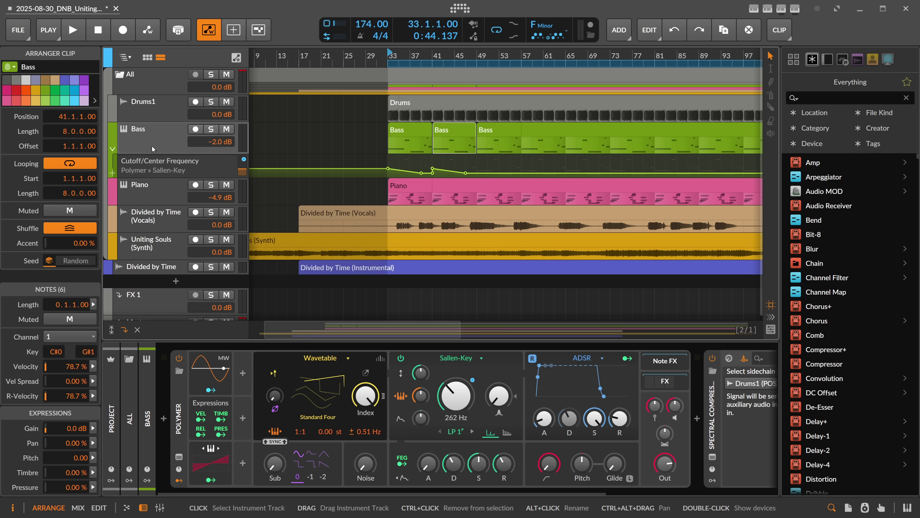
pyautogui.click(112, 149)
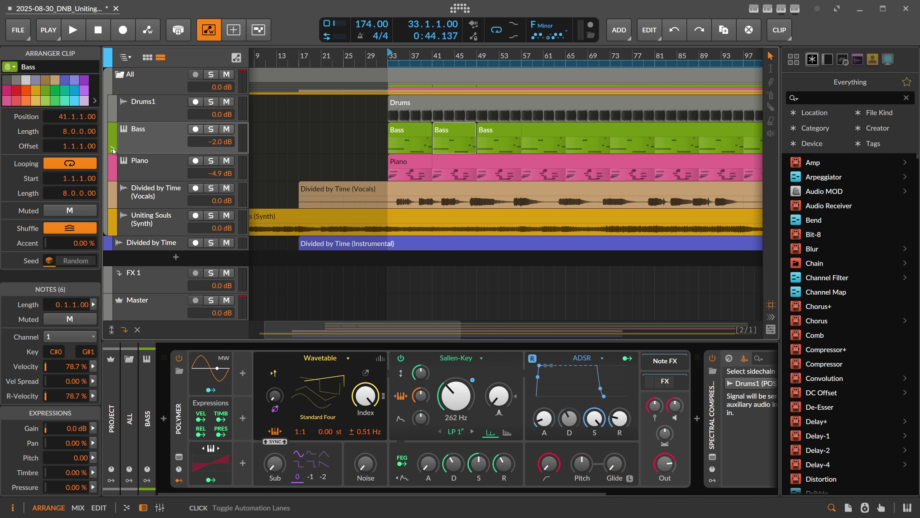
pyautogui.click(112, 149)
pyautogui.click(113, 149)
pyautogui.click(112, 149)
pyautogui.click(113, 149)
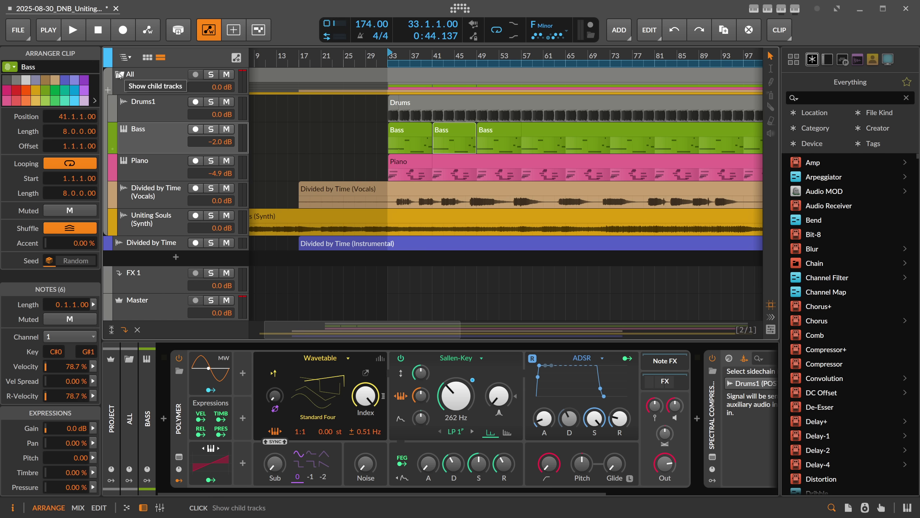
pyautogui.click(113, 150)
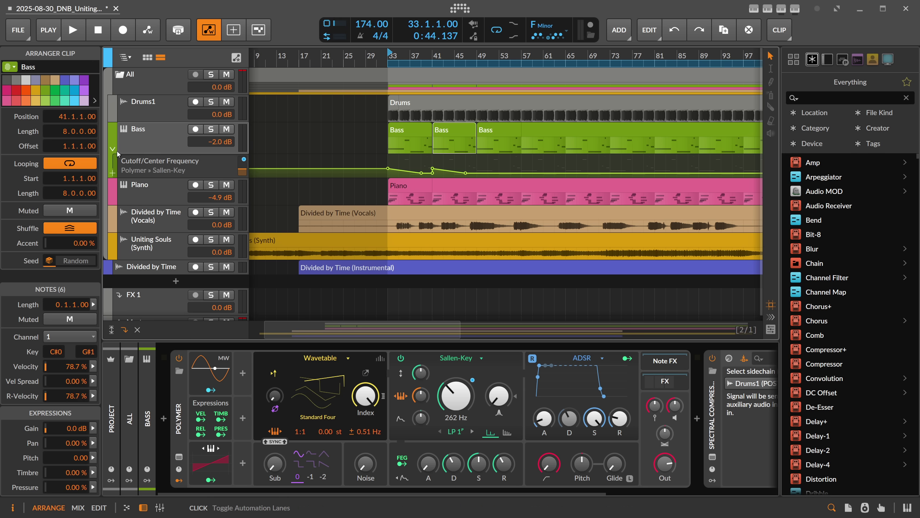
pyautogui.click(113, 149)
# Step: Unfold the Bass track's automation and add lanes for Sallen-Key Resonance and mixer Volume
pyautogui.click(112, 149)
pyautogui.click(114, 176)
pyautogui.click(124, 193)
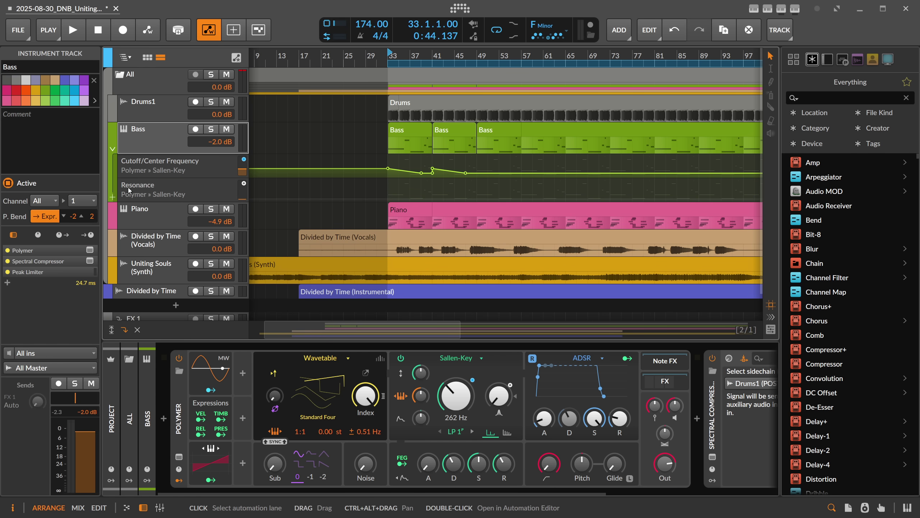
pyautogui.click(113, 198)
pyautogui.click(137, 235)
pyautogui.click(402, 199)
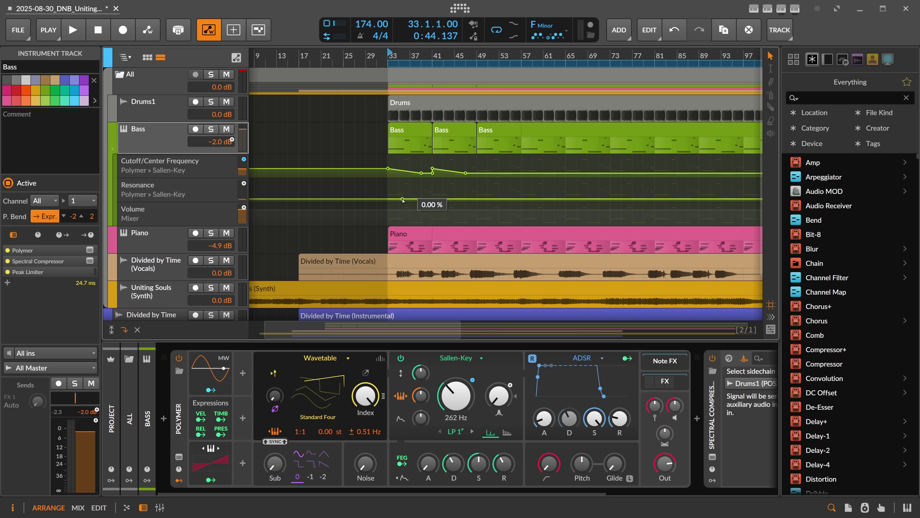
pyautogui.doubleClick(403, 199)
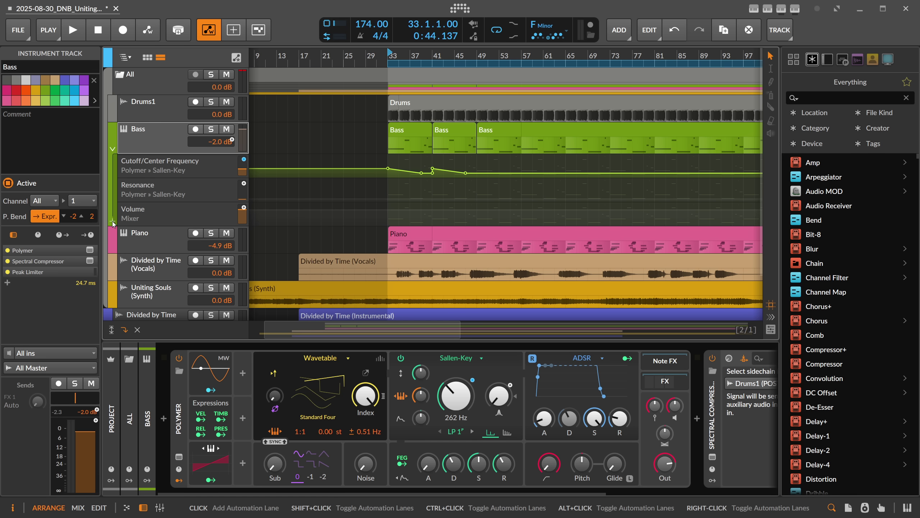
# Step: Add Bass automation lanes for Osc/Sub Blend, Wavetable Phase Modulation Amount, Filter EG Attack and Wavetable Detune
pyautogui.click(146, 208)
pyautogui.click(171, 288)
pyautogui.click(128, 262)
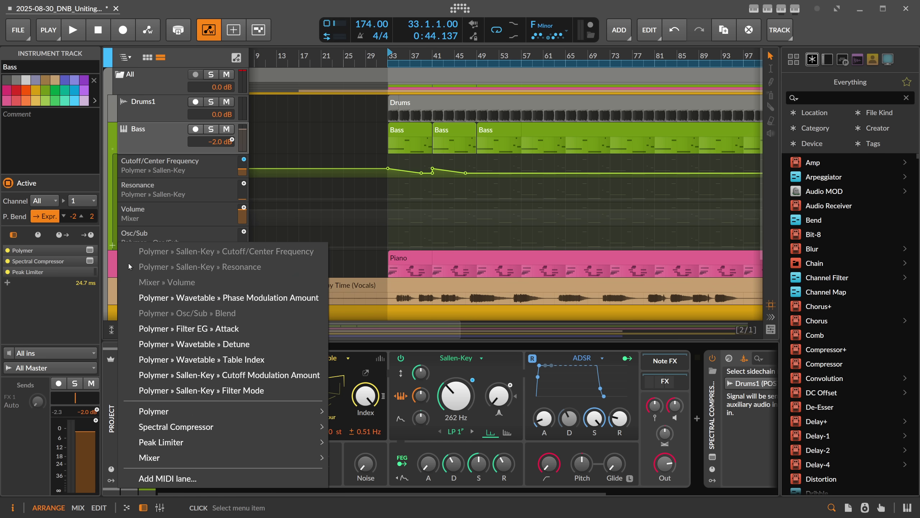
pyautogui.click(161, 292)
pyautogui.click(122, 268)
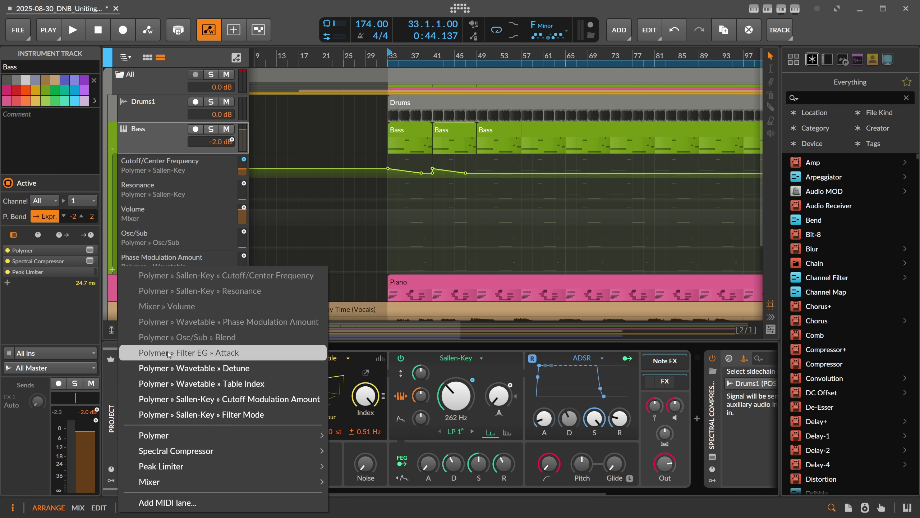
pyautogui.click(188, 351)
pyautogui.click(117, 293)
pyautogui.click(171, 373)
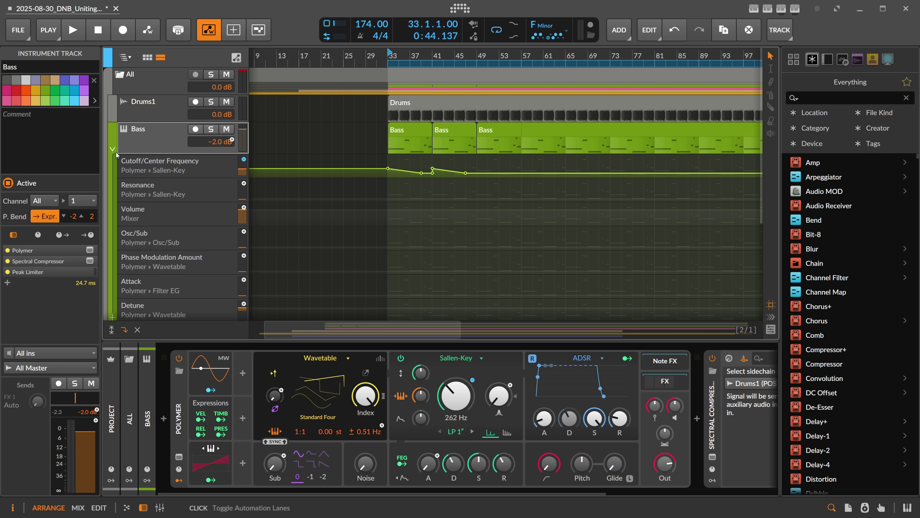
# Step: Look over the Bass track's stack of automation lanes and the list of parameters available for further lanes
pyautogui.scroll(-2, 369, 204)
pyautogui.scroll(2, 380, 199)
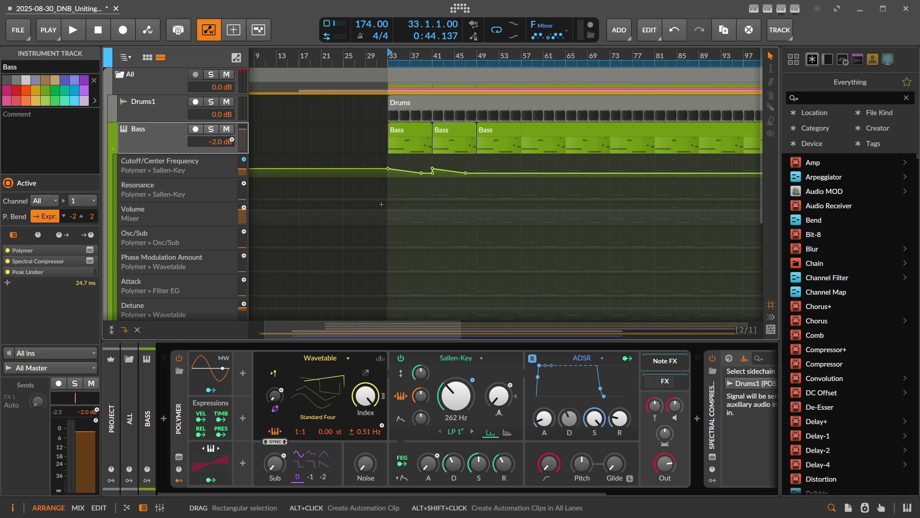
pyautogui.scroll(-2, 382, 205)
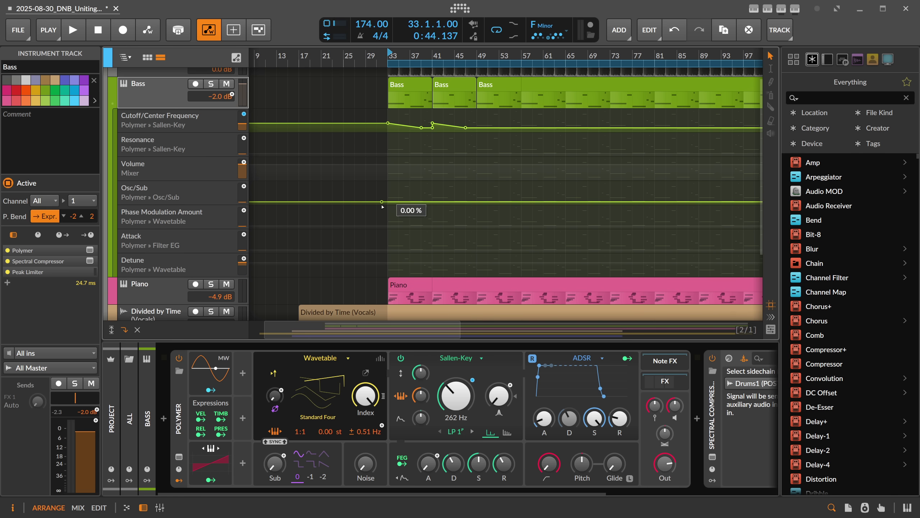
pyautogui.click(113, 272)
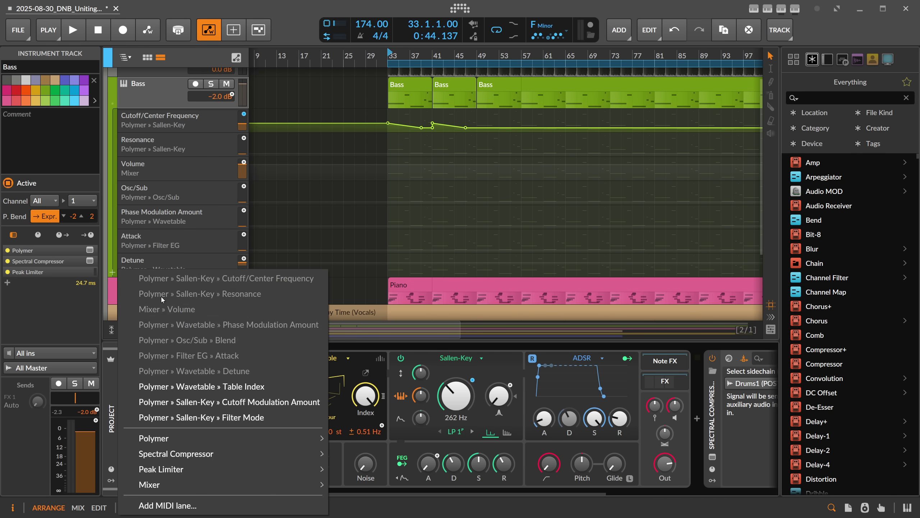
pyautogui.scroll(2, 170, 254)
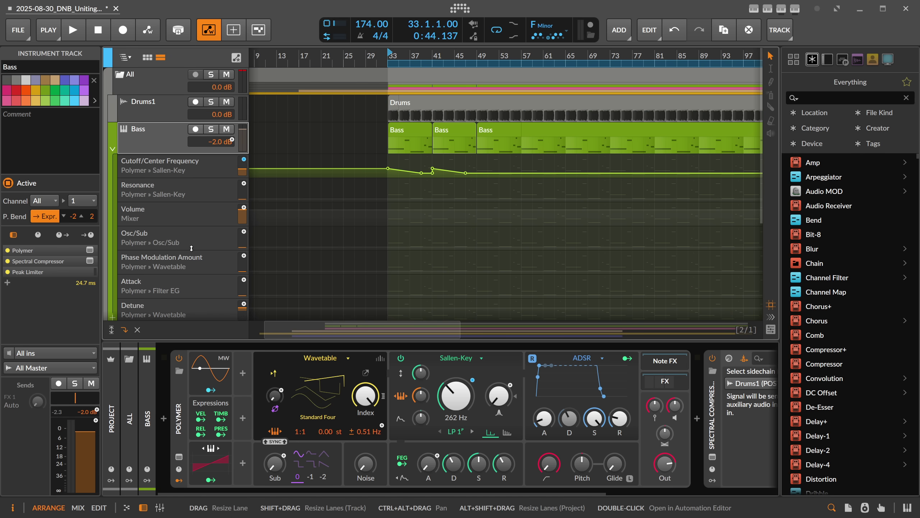
pyautogui.click(112, 148)
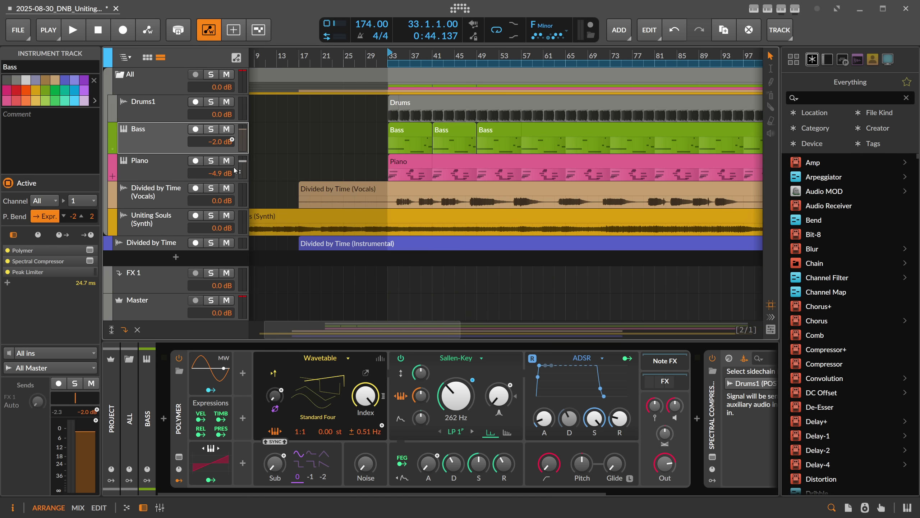
pyautogui.click(113, 148)
pyautogui.scroll(-3, 174, 218)
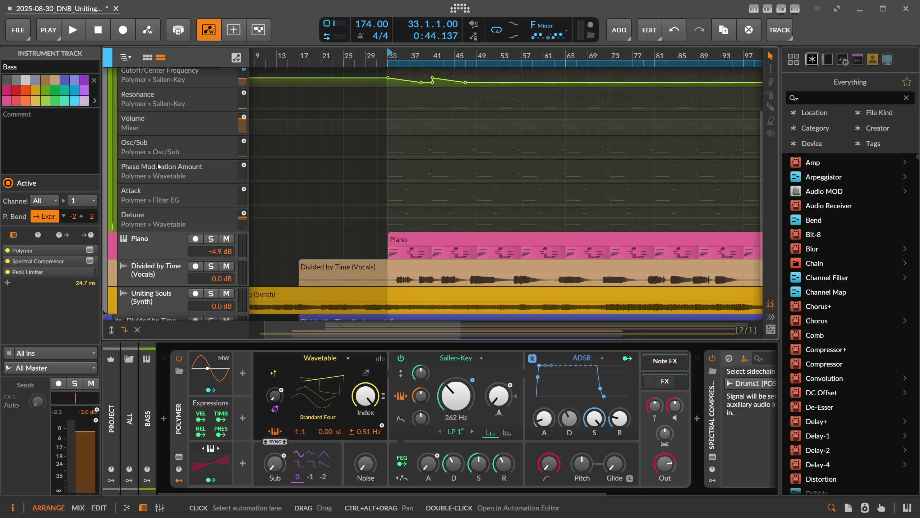
pyautogui.click(112, 228)
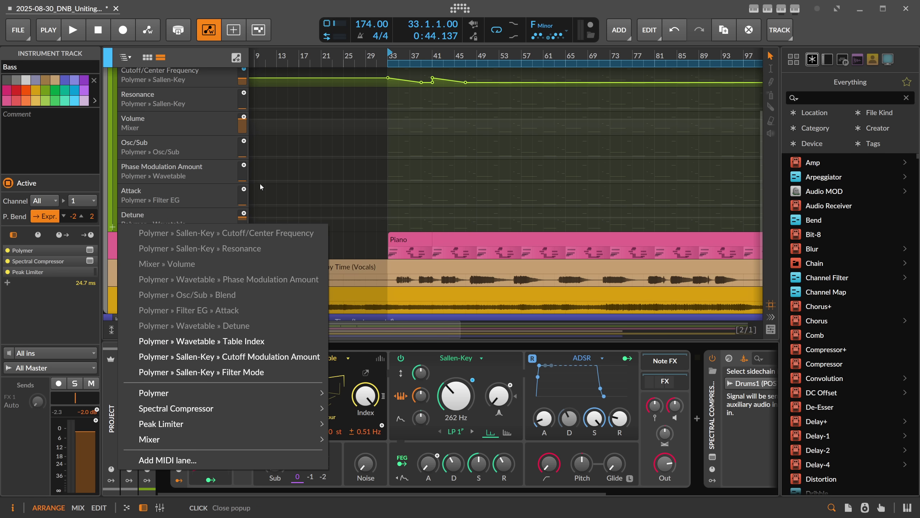
pyautogui.click(341, 182)
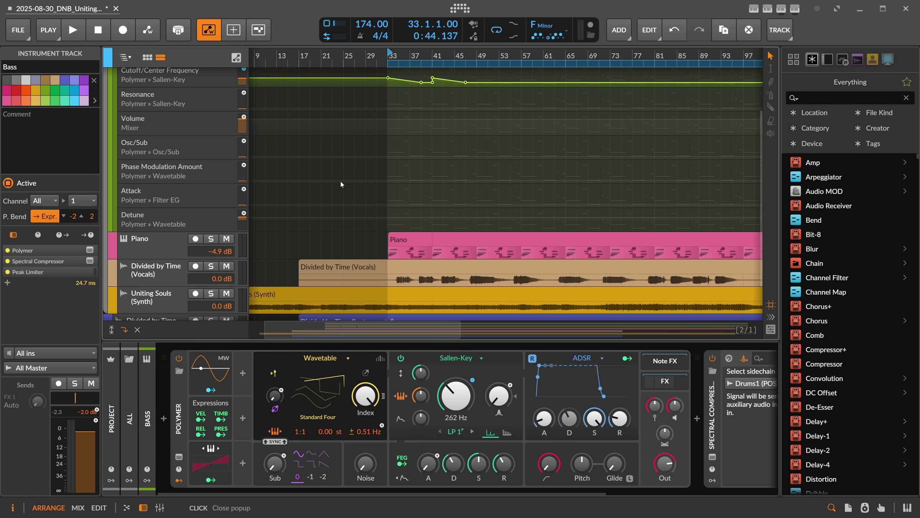
pyautogui.scroll(3, 341, 182)
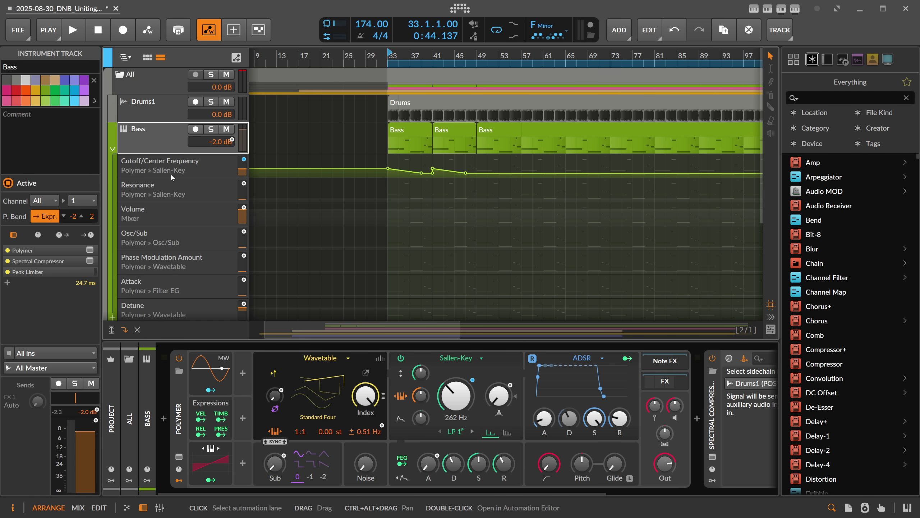
# Step: Delete the Cutoff/Center Frequency, Resonance and Volume automation lanes from the Bass track
pyautogui.rightClick(204, 169)
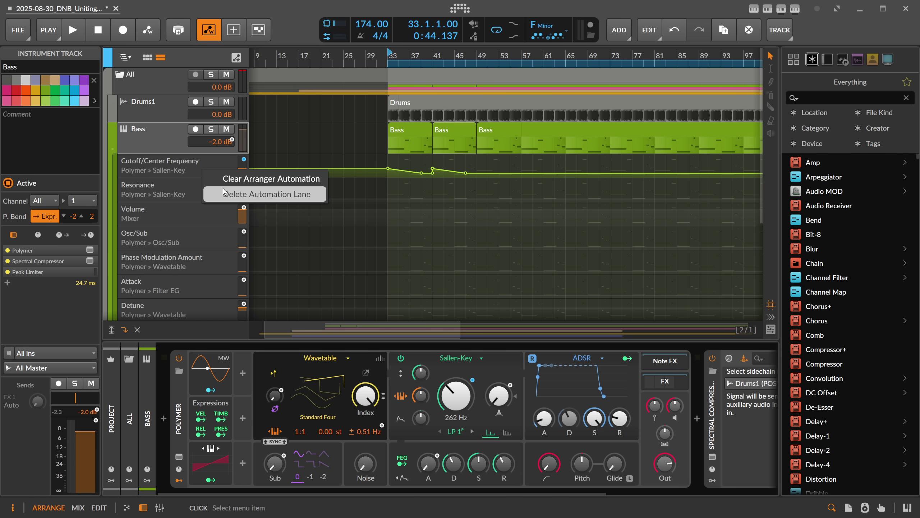
pyautogui.click(229, 190)
pyautogui.rightClick(205, 165)
pyautogui.click(229, 189)
pyautogui.rightClick(253, 166)
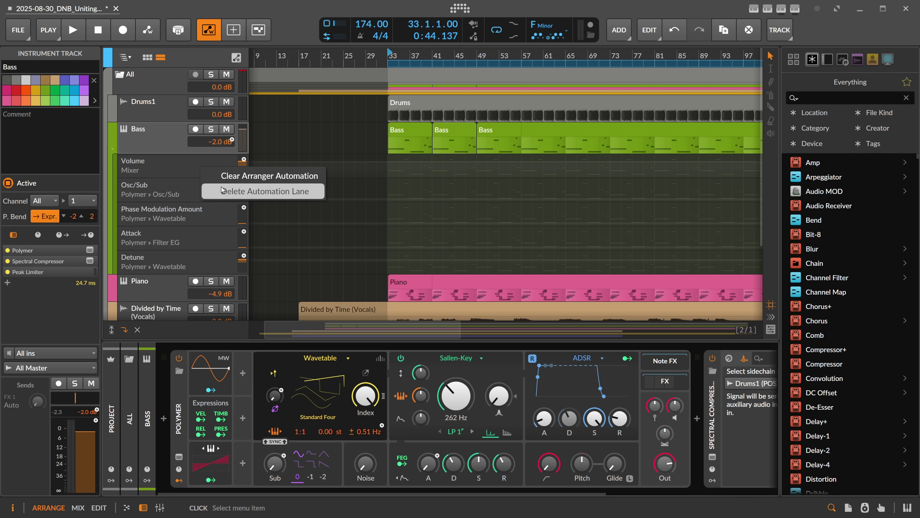
pyautogui.click(279, 188)
# Step: Delete the Osc/Sub, Phase Modulation Amount, Attack and Detune automation lanes from the Bass track
pyautogui.rightClick(460, 374)
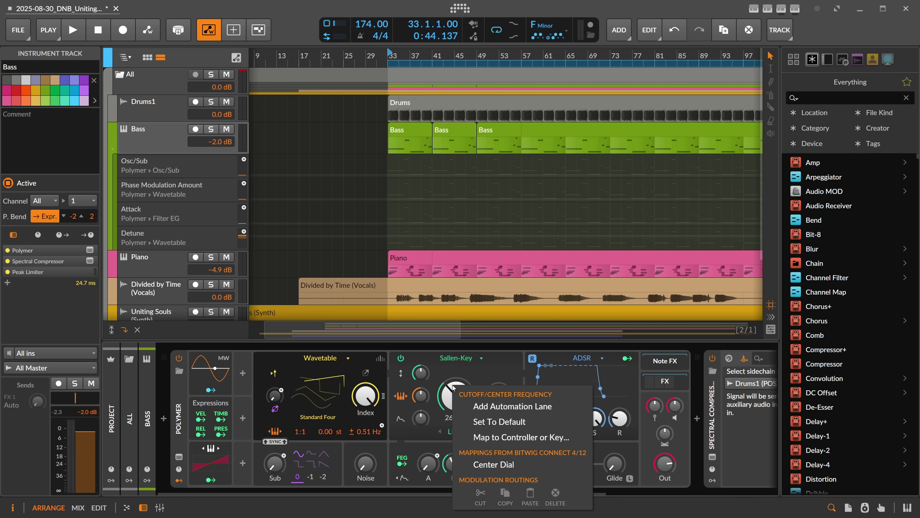
pyautogui.click(194, 166)
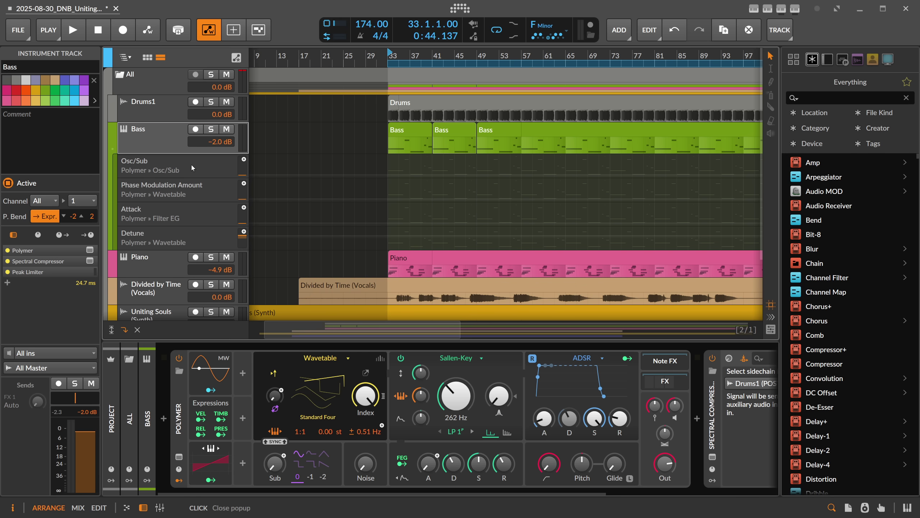
pyautogui.rightClick(194, 165)
pyautogui.click(218, 189)
pyautogui.rightClick(197, 167)
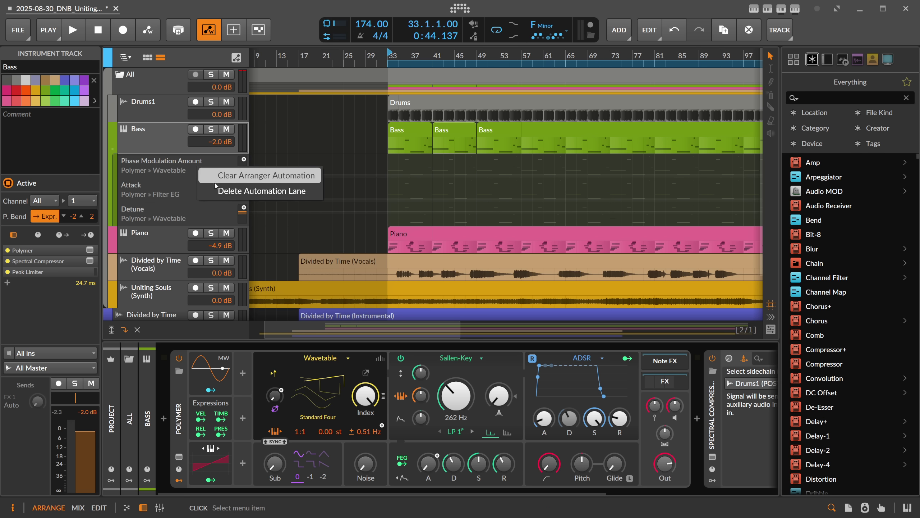
pyautogui.click(218, 189)
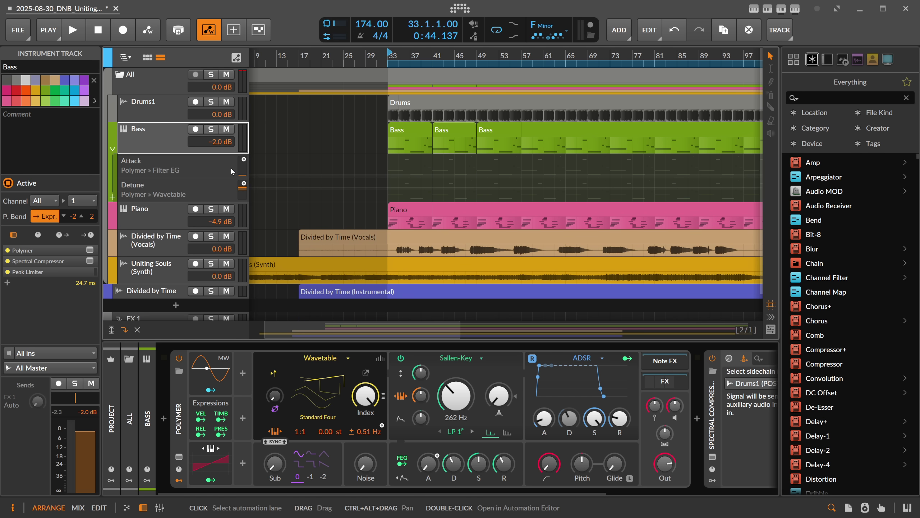
pyautogui.rightClick(199, 170)
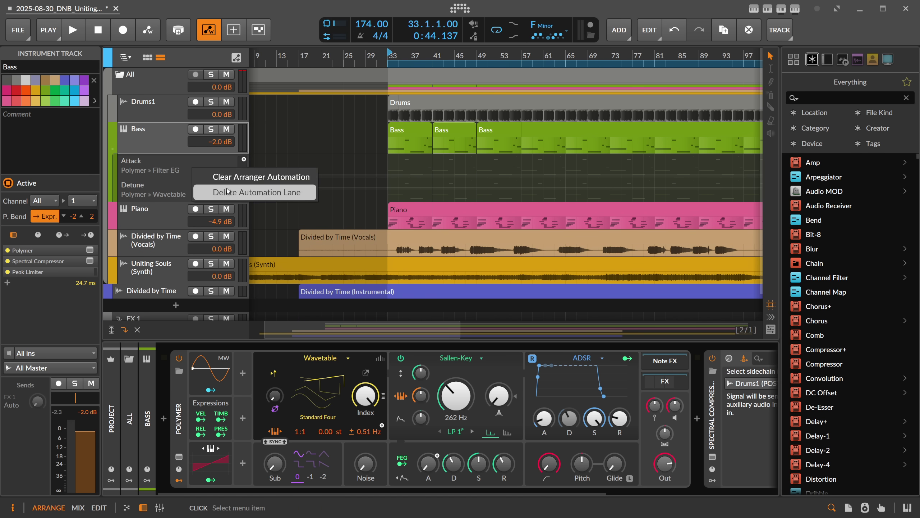
pyautogui.click(220, 194)
pyautogui.rightClick(199, 171)
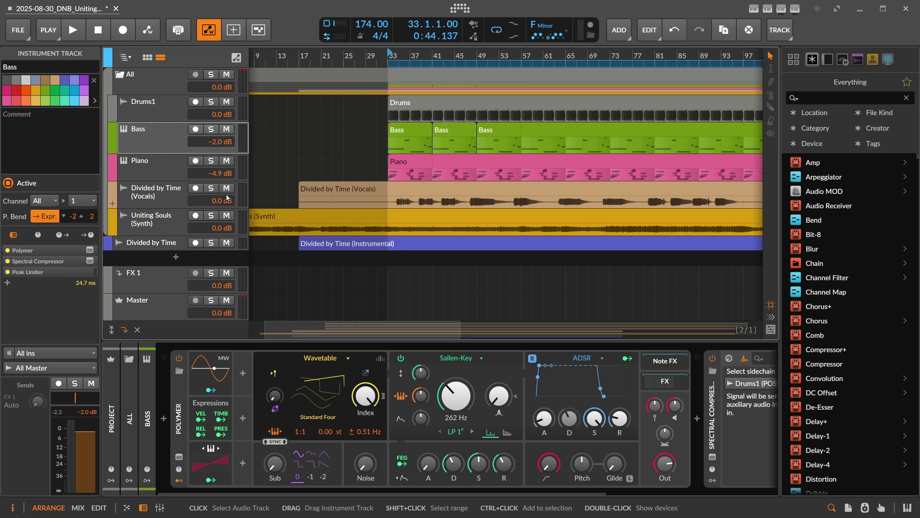
# Step: In the 2024-07-05_DNB_Gloomy project, select the Bass instrument track inside the Bass group and show its automation lanes
pyautogui.click(229, 195)
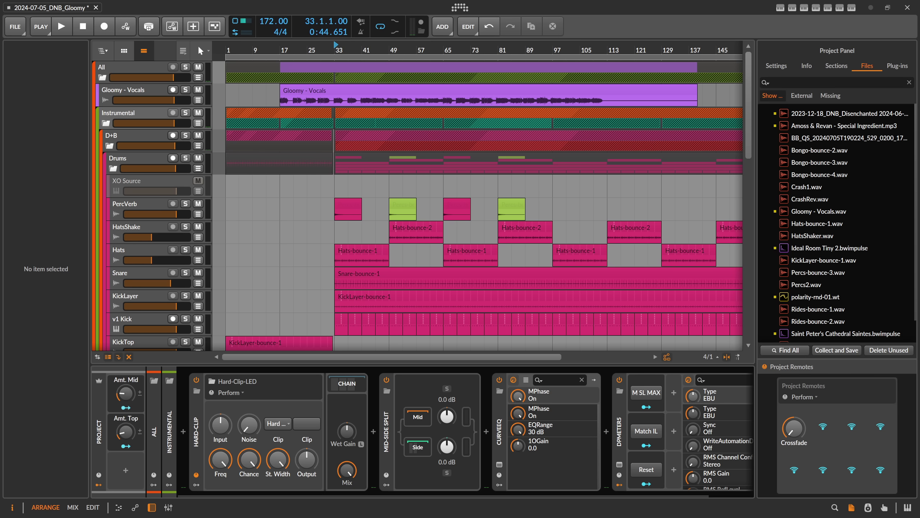
pyautogui.scroll(-2, 340, 93)
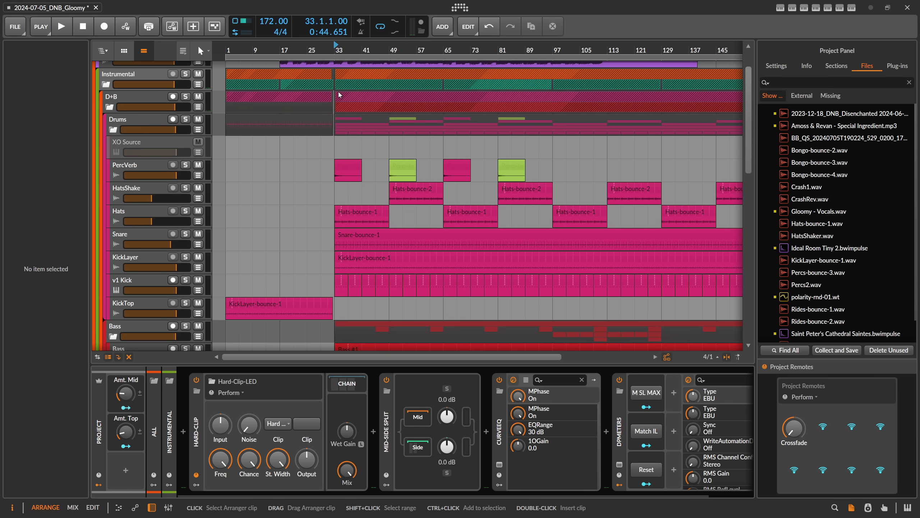
pyautogui.scroll(-5, 339, 95)
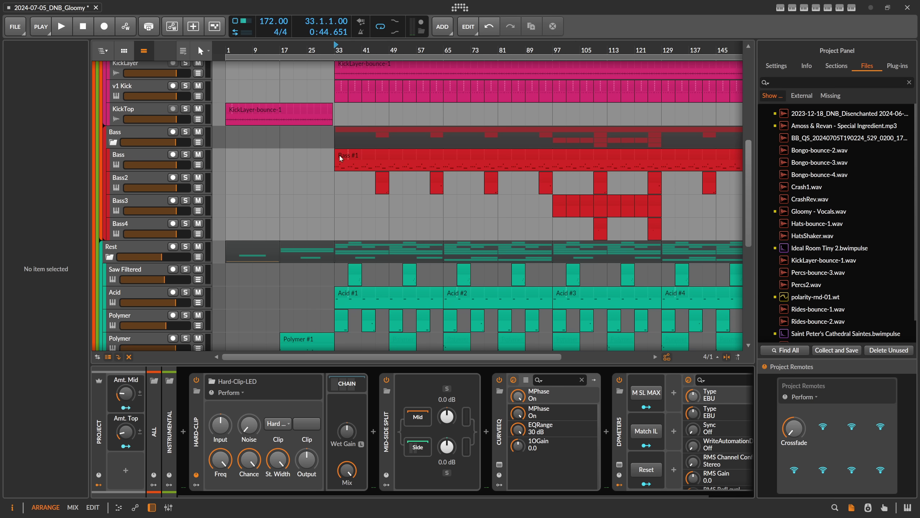
pyautogui.click(138, 158)
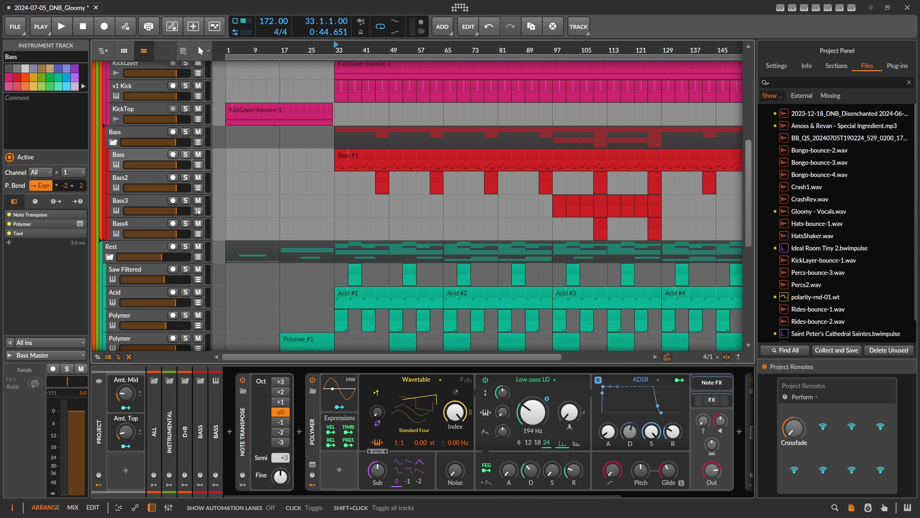
pyautogui.click(198, 165)
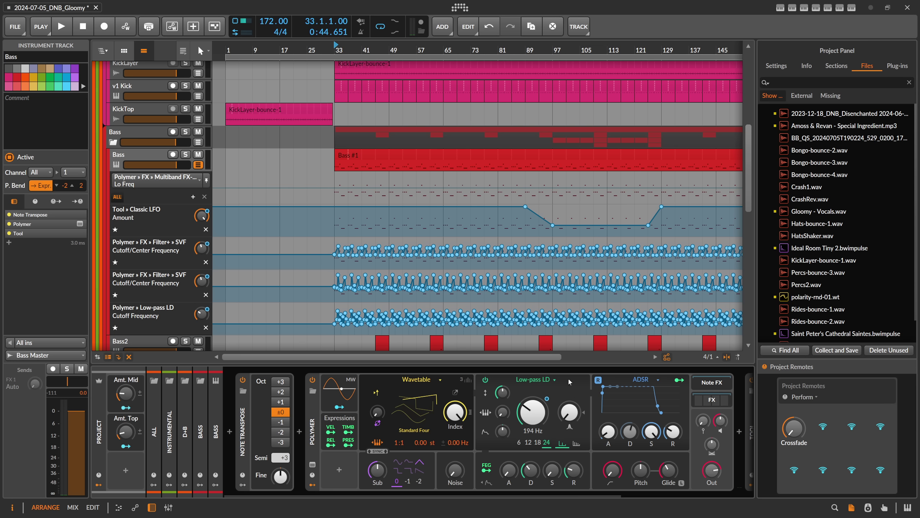
# Step: Automate the Bass Polymer's Wavetable phase modulation with points at bars 33, 41, 49 and 61, ending at about 44%
pyautogui.click(378, 417)
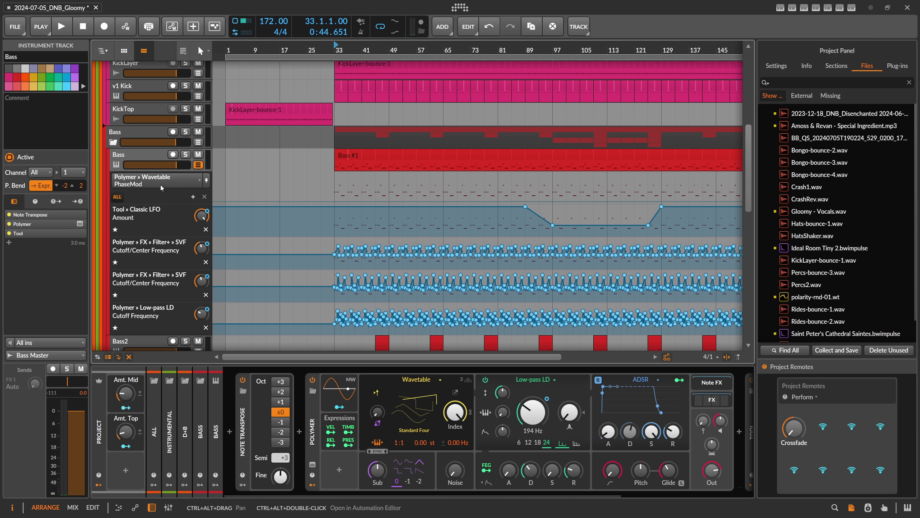
pyautogui.click(334, 201)
pyautogui.moveTo(362, 202); pyautogui.dragTo(361, 190)
pyautogui.click(389, 199)
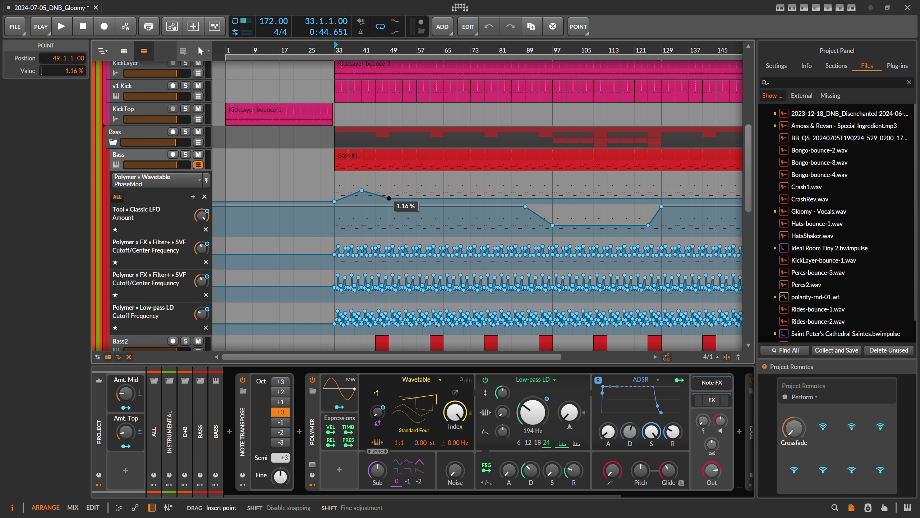
pyautogui.click(430, 190)
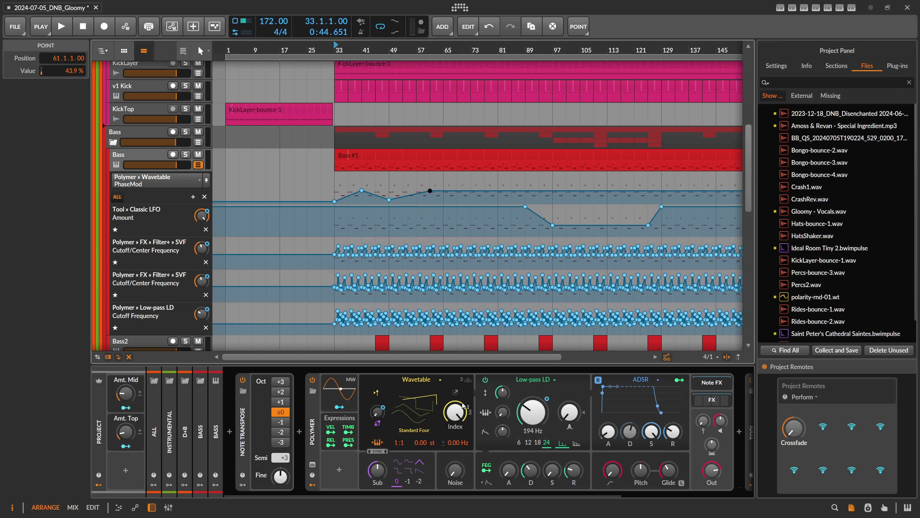
# Step: Automate the Wavetable Index from 100% at bar 33 through points at bars 45 and 53 to about 30% at bar 61
pyautogui.click(455, 412)
pyautogui.click(334, 174)
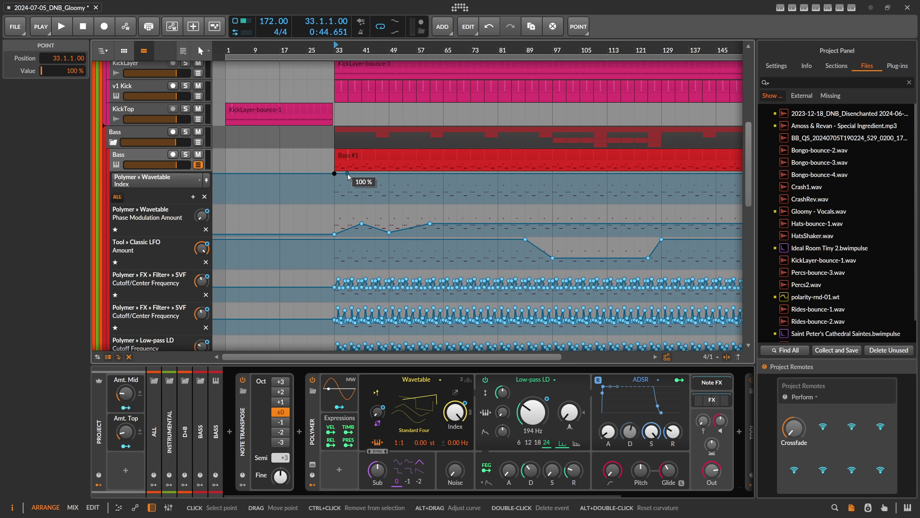
pyautogui.click(376, 191)
pyautogui.click(403, 181)
pyautogui.click(430, 193)
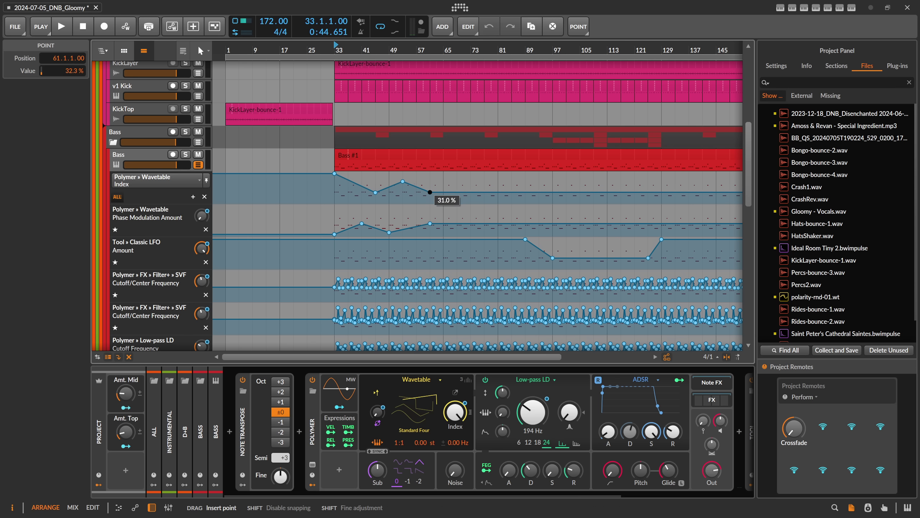
# Step: Automate the Polymer Osc/Sub blend with points at bars 33, 45, 53 (about 39%) and 61 (about 67%)
pyautogui.click(377, 470)
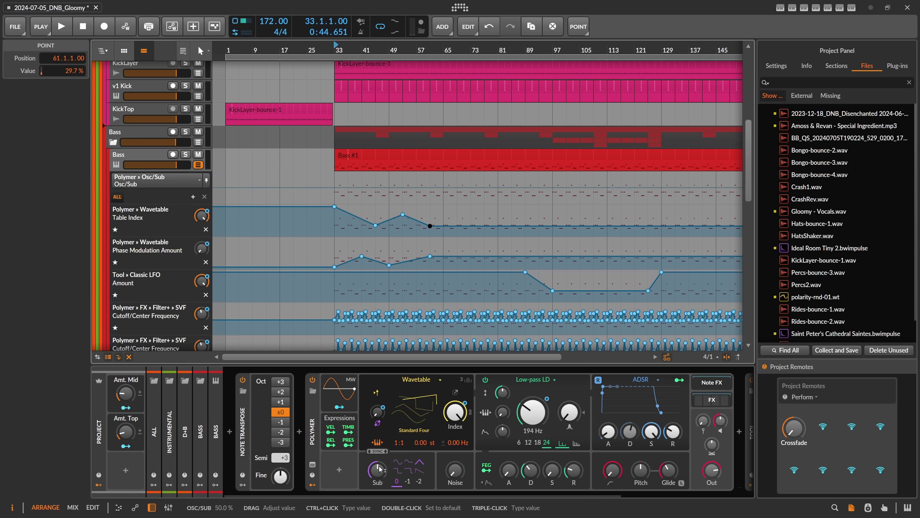
pyautogui.click(334, 187)
pyautogui.click(375, 180)
pyautogui.click(403, 190)
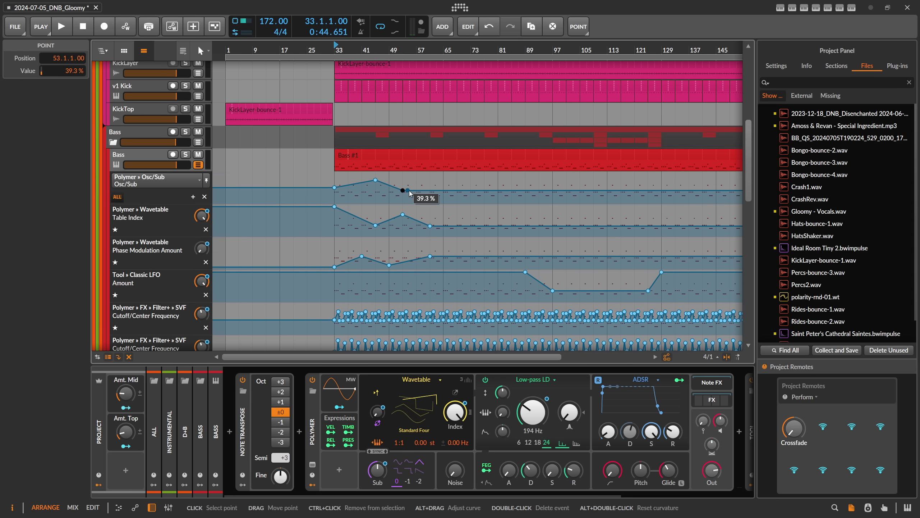
pyautogui.click(430, 182)
pyautogui.moveTo(430, 183); pyautogui.dragTo(430, 182)
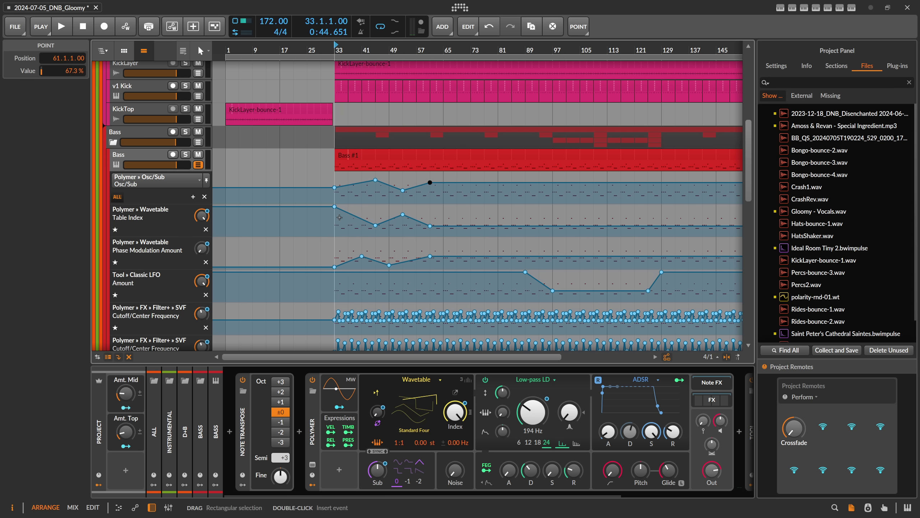
# Step: Split the Bass #1 clip at bar 41
pyautogui.click(341, 155)
pyautogui.press('5')
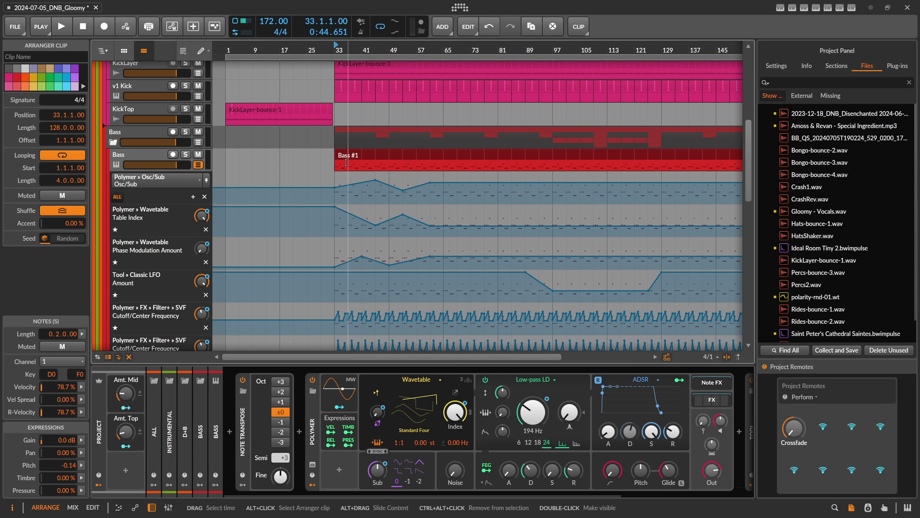
pyautogui.click(363, 169)
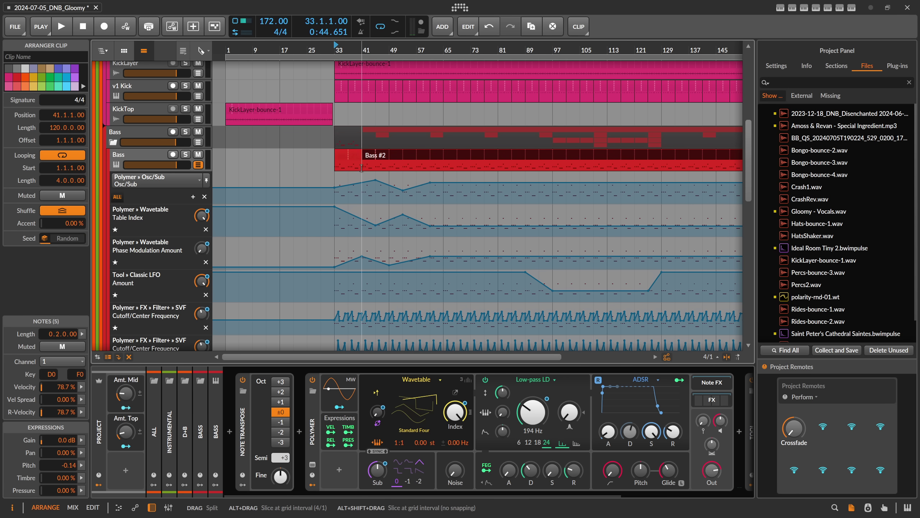
# Step: Duplicate the eight-bar Bass clip starting at bar 33 five times together with its automation
pyautogui.press('1')
pyautogui.click(353, 158)
pyautogui.hotkey('ctrl', 'd')
pyautogui.hotkey('ctrl', 'd')
pyautogui.hotkey('ctrl', 'd')
pyautogui.hotkey('ctrl', 'd')
pyautogui.hotkey('ctrl', 'd')
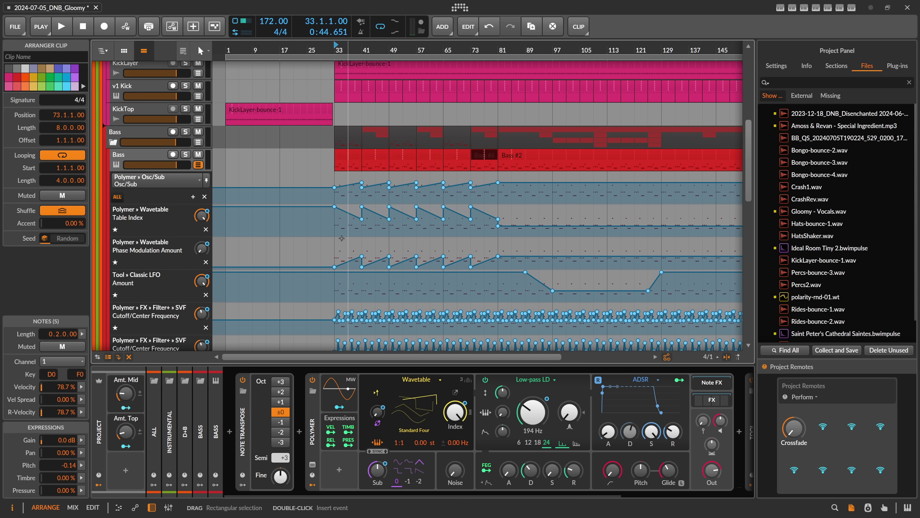
# Step: Hide and reshow the Bass track's automation lanes and examine the repeated curves from bar 33 more closely
pyautogui.click(201, 166)
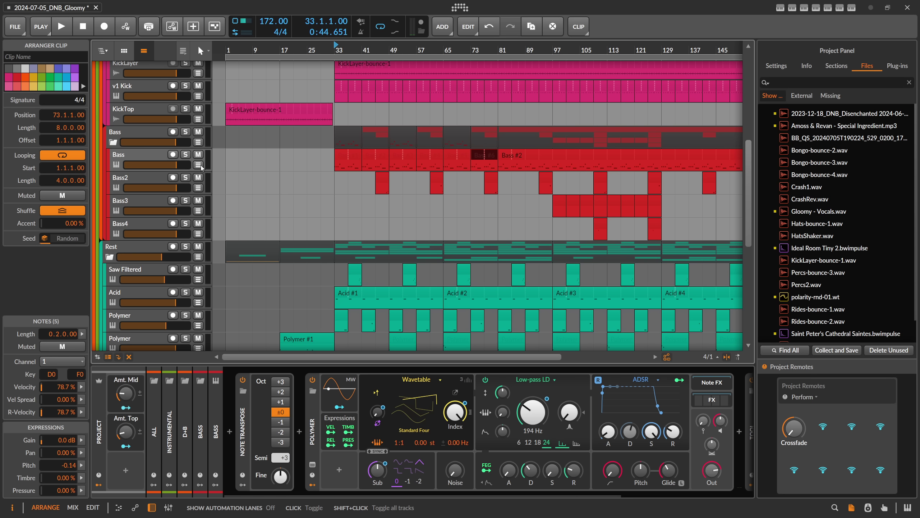
pyautogui.click(198, 165)
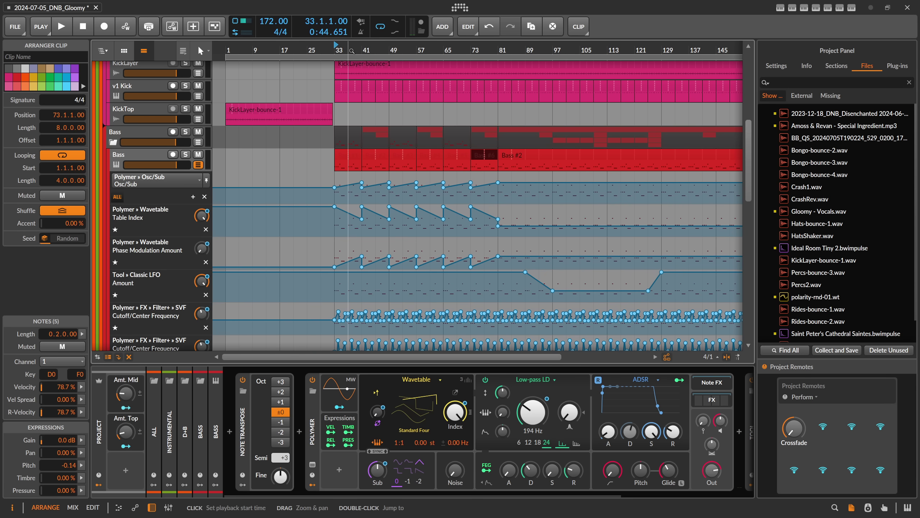
pyautogui.moveTo(351, 50); pyautogui.dragTo(349, 94)
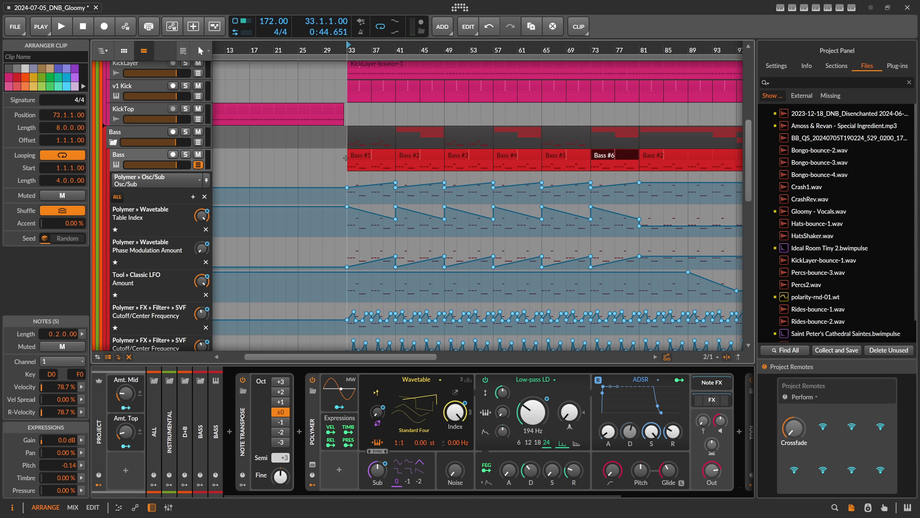
pyautogui.click(347, 198)
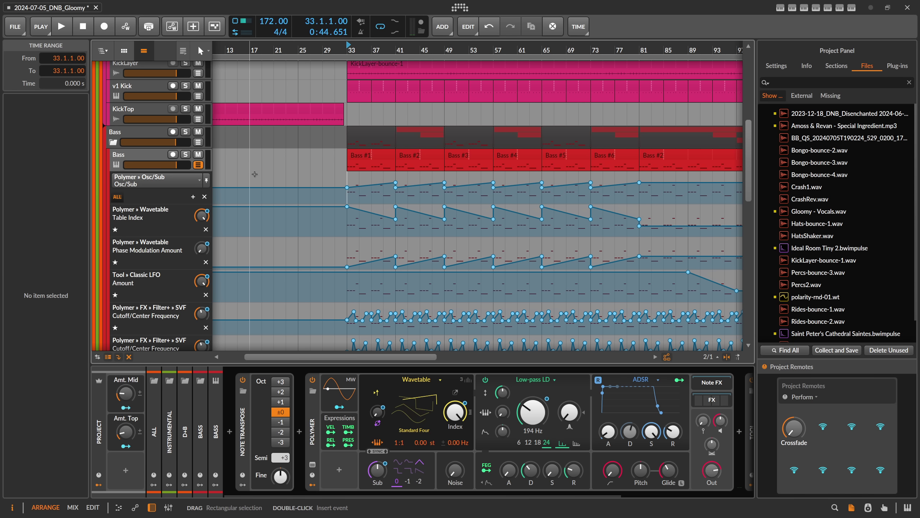
# Step: Delete the Bass lanes for Table Index, Phase Modulation Amount, Classic LFO Amount, both Filter+ SVF cutoffs and Low-pass LD cutoff
pyautogui.click(206, 230)
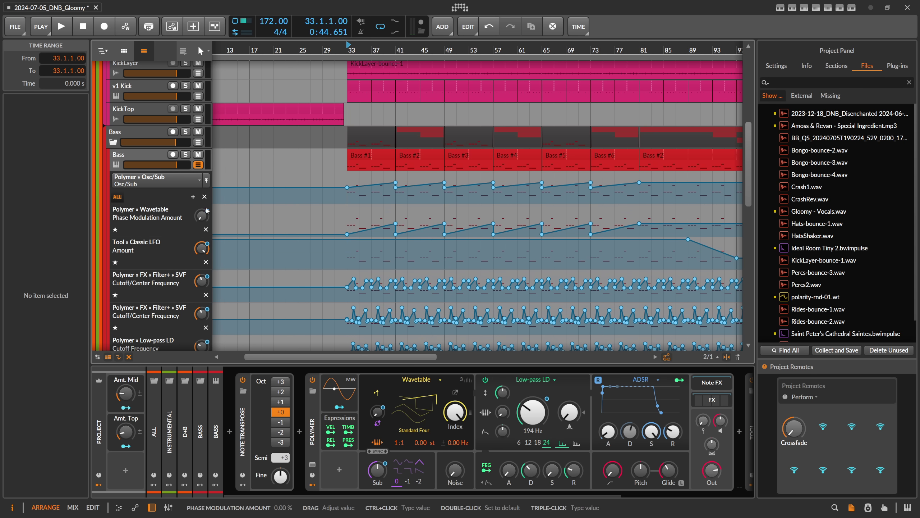
pyautogui.click(206, 230)
pyautogui.click(205, 229)
pyautogui.click(206, 229)
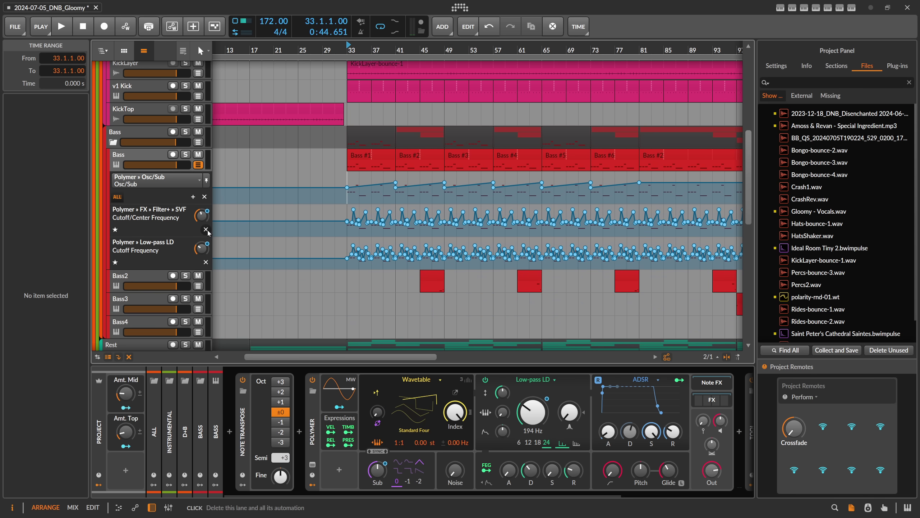
pyautogui.click(206, 229)
pyautogui.click(206, 229)
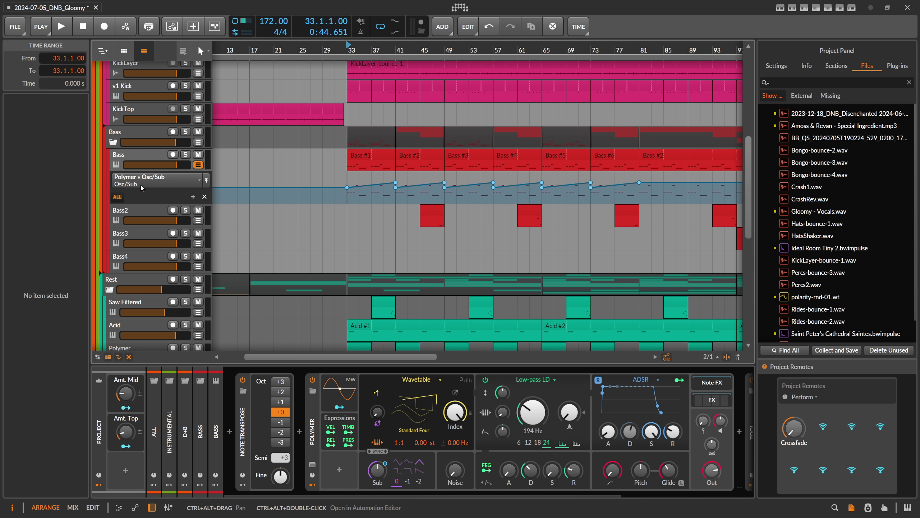
# Step: Toggle the Bass track's remaining automation lane between hidden and shown several times
pyautogui.click(198, 164)
pyautogui.click(192, 168)
pyautogui.click(192, 168)
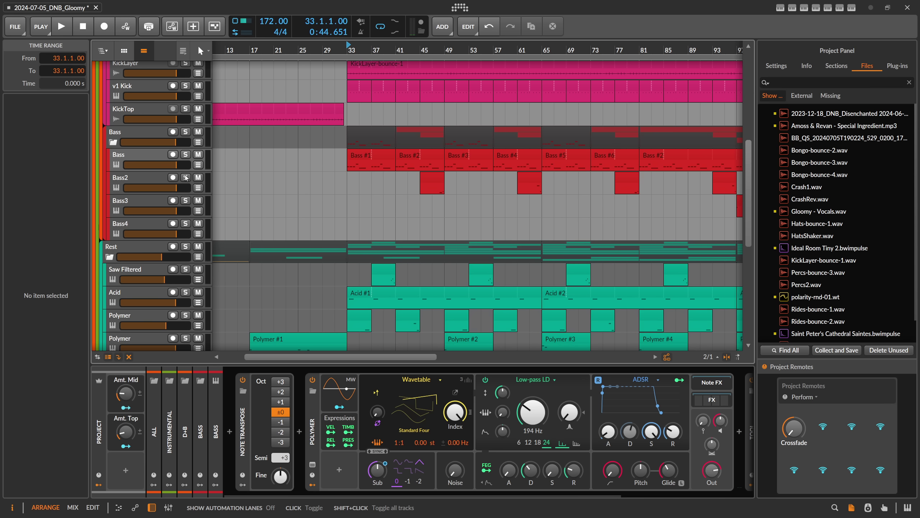
pyautogui.click(198, 165)
pyautogui.click(193, 167)
pyautogui.click(198, 165)
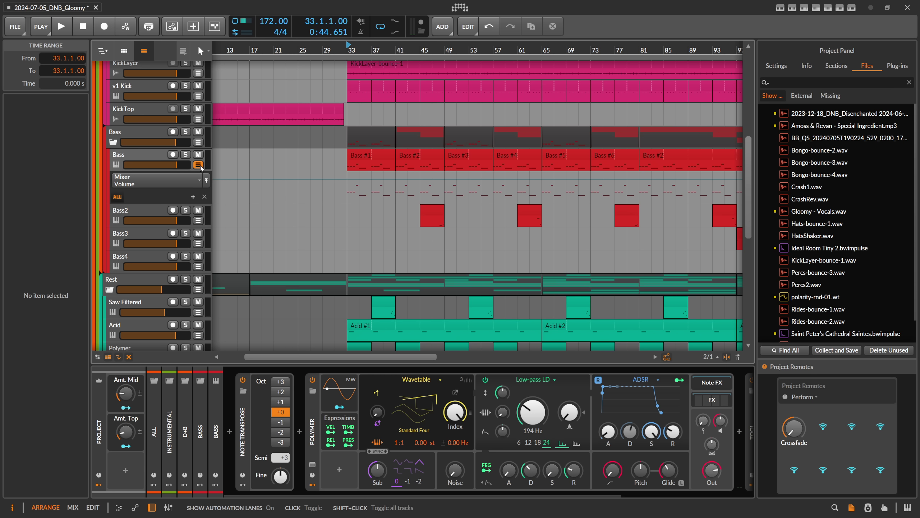
pyautogui.click(199, 165)
pyautogui.click(198, 165)
pyautogui.click(199, 165)
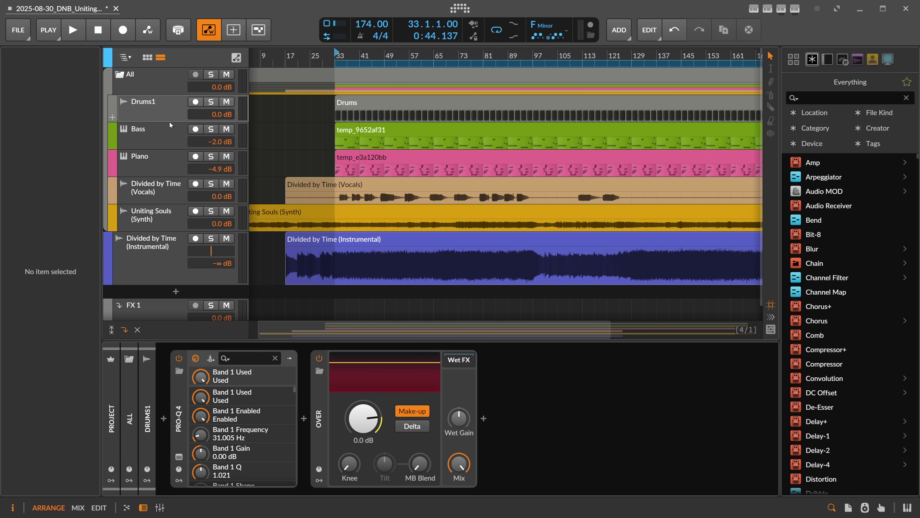
# Step: In the 2025-08-30 project, examine the parameters offered for a new automation lane on the Bass track
pyautogui.click(128, 144)
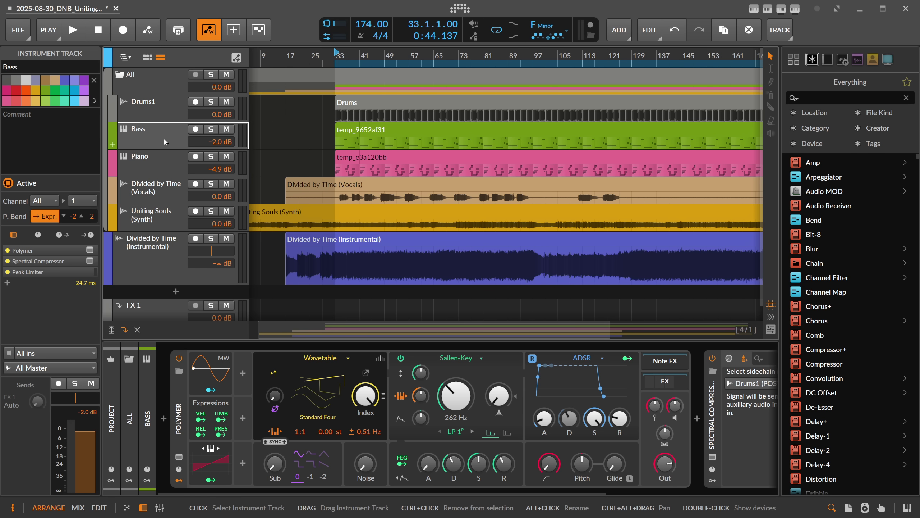
pyautogui.click(112, 145)
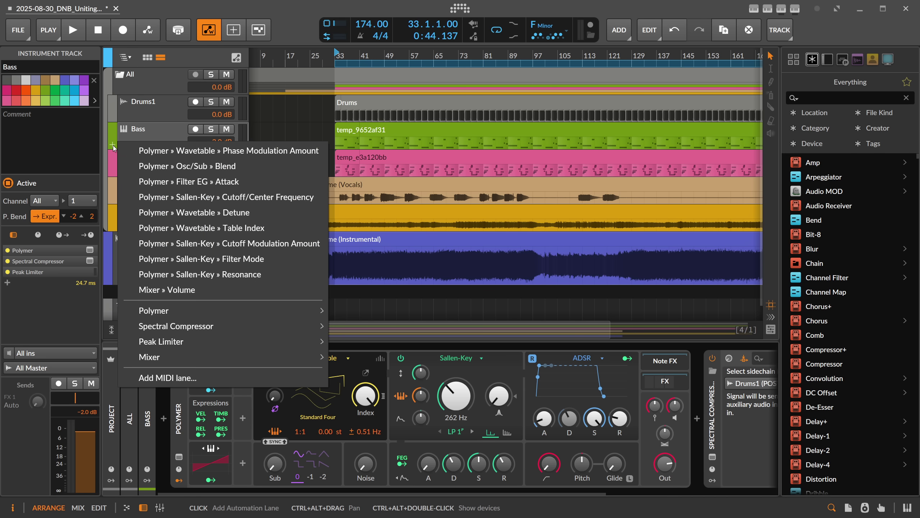
pyautogui.click(131, 134)
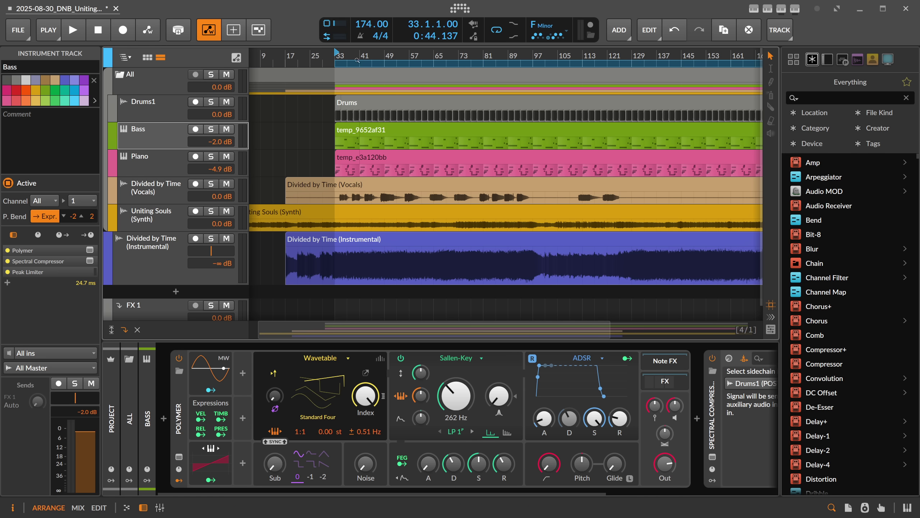
# Step: Look at the arrangement around bar 33 in automation mode, turning the mode on and off twice
pyautogui.moveTo(323, 57); pyautogui.dragTo(324, 78)
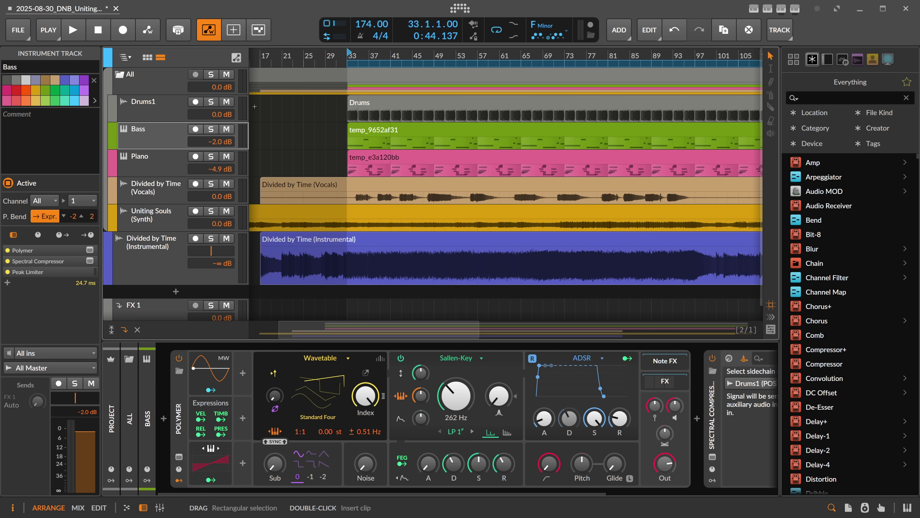
pyautogui.click(236, 57)
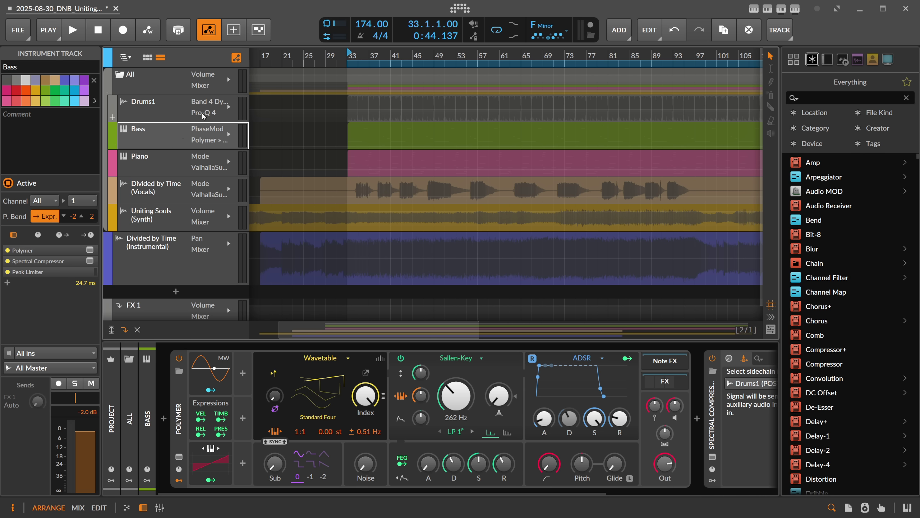
pyautogui.click(236, 57)
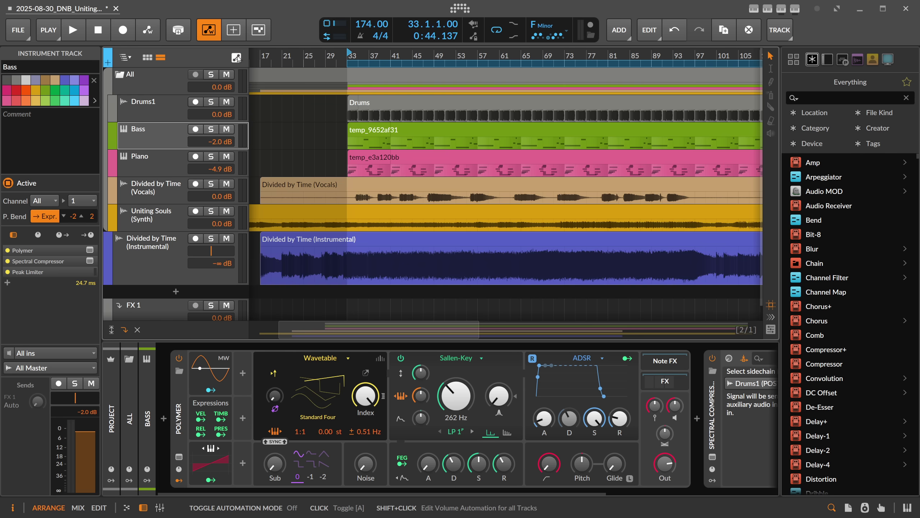
pyautogui.click(236, 57)
pyautogui.click(236, 58)
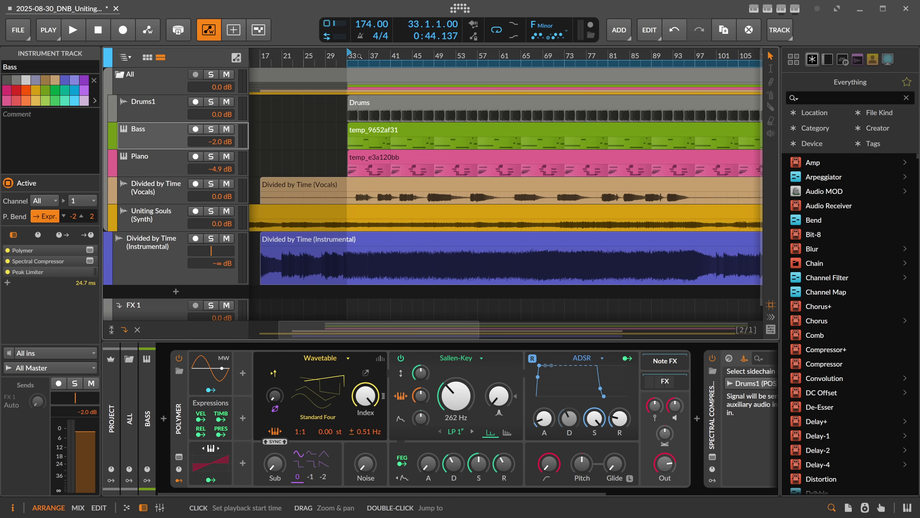
# Step: Increase the height of the Bass track in the arranger
pyautogui.moveTo(359, 56); pyautogui.dragTo(366, 62)
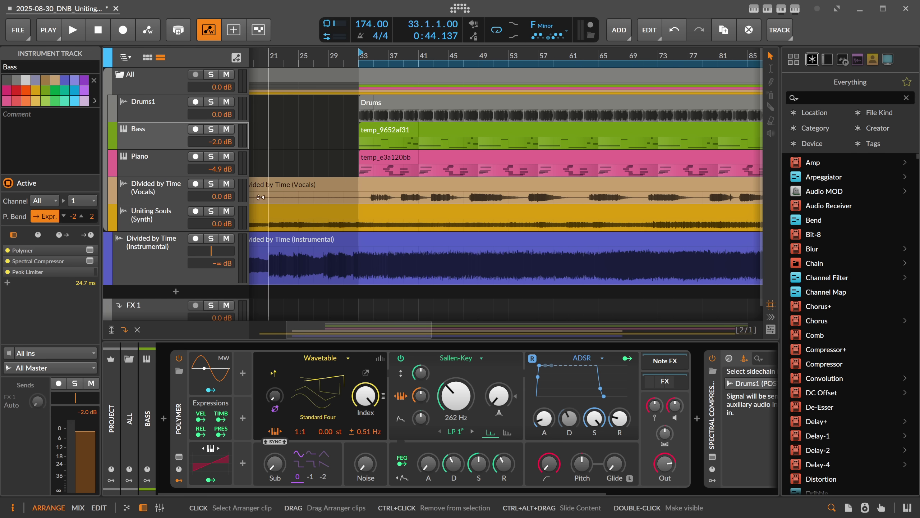
pyautogui.moveTo(176, 149); pyautogui.dragTo(176, 170)
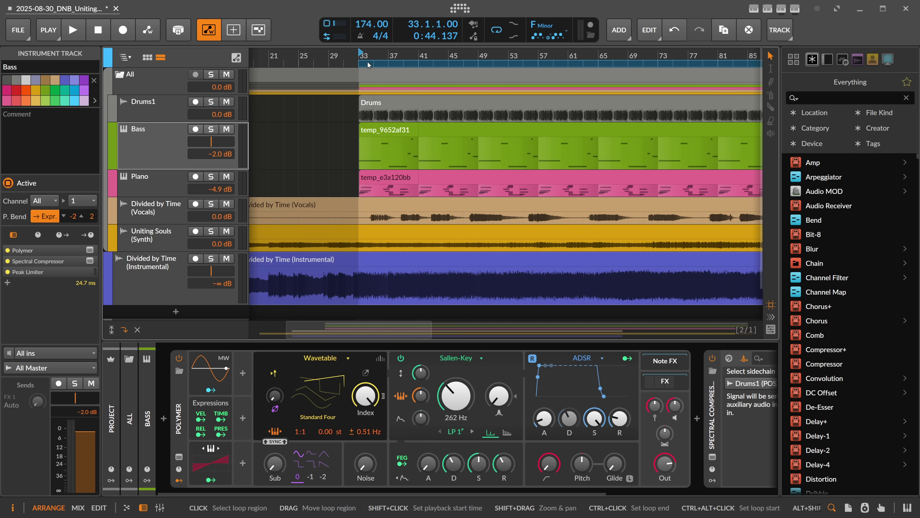
# Step: Add a Polymer Sallen-Key Cutoff/Center Frequency automation lane to the Bass track and enlarge the lane
pyautogui.moveTo(362, 57); pyautogui.dragTo(328, 106)
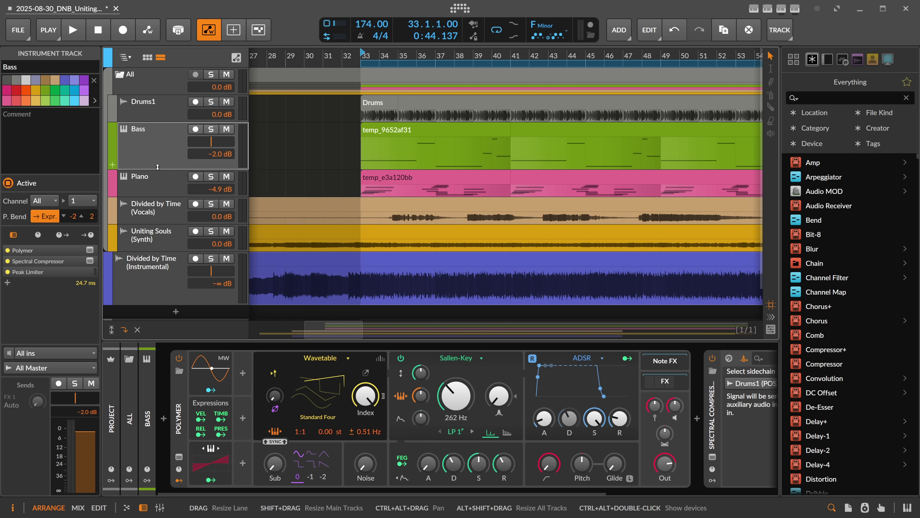
pyautogui.moveTo(161, 167); pyautogui.dragTo(112, 165)
pyautogui.click(111, 165)
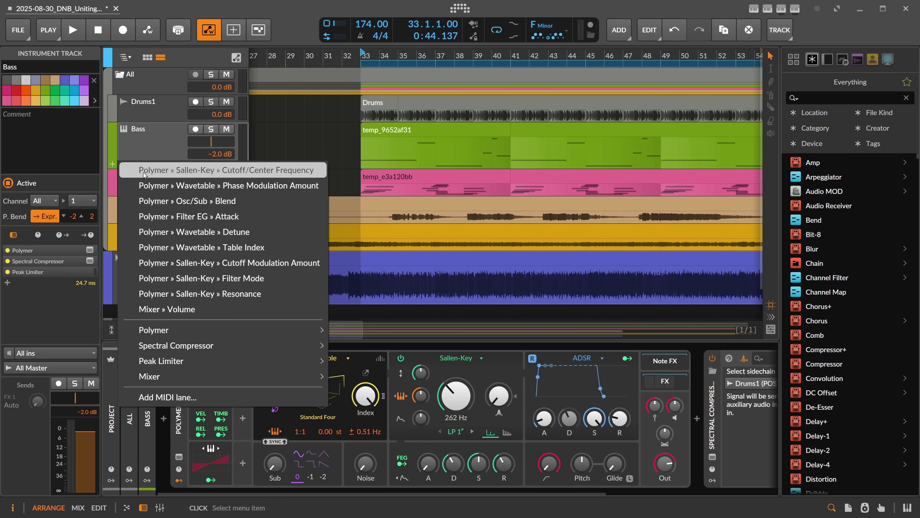
pyautogui.click(196, 169)
pyautogui.moveTo(196, 190); pyautogui.dragTo(195, 243)
pyautogui.scroll(3, 380, 189)
# Step: Place a zigzag of cutoff points from bar 33 to about bar 40, then delete the points after bar 33
pyautogui.click(361, 216)
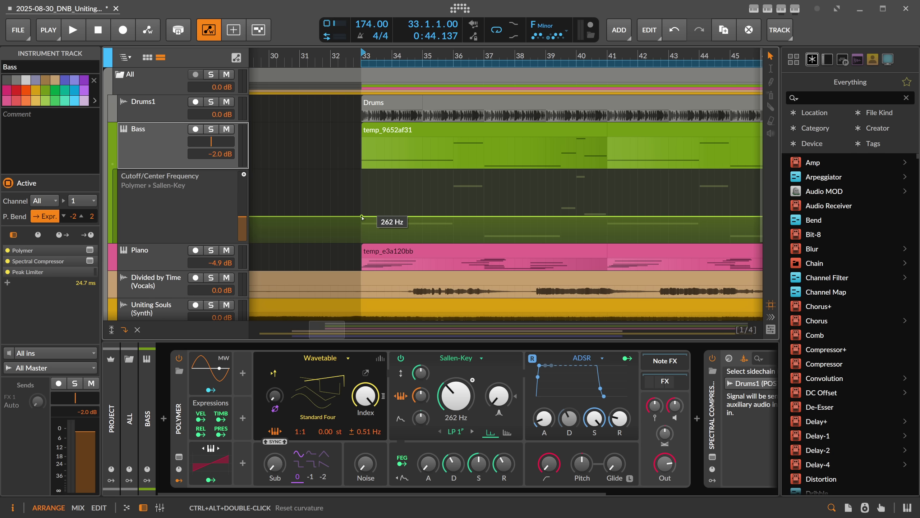
pyautogui.moveTo(392, 216); pyautogui.dragTo(392, 173)
pyautogui.moveTo(430, 217); pyautogui.dragTo(568, 212)
pyautogui.click(391, 172)
pyautogui.moveTo(392, 175); pyautogui.dragTo(586, 239)
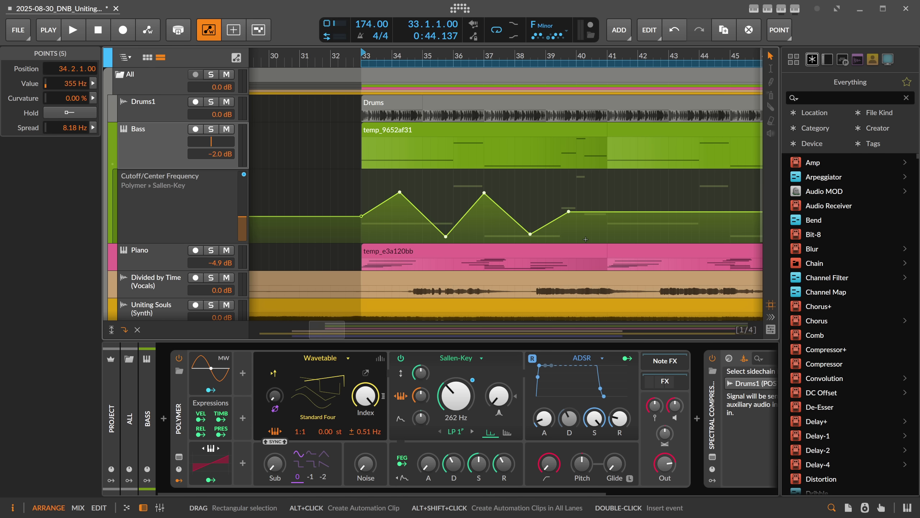
pyautogui.press('Delete')
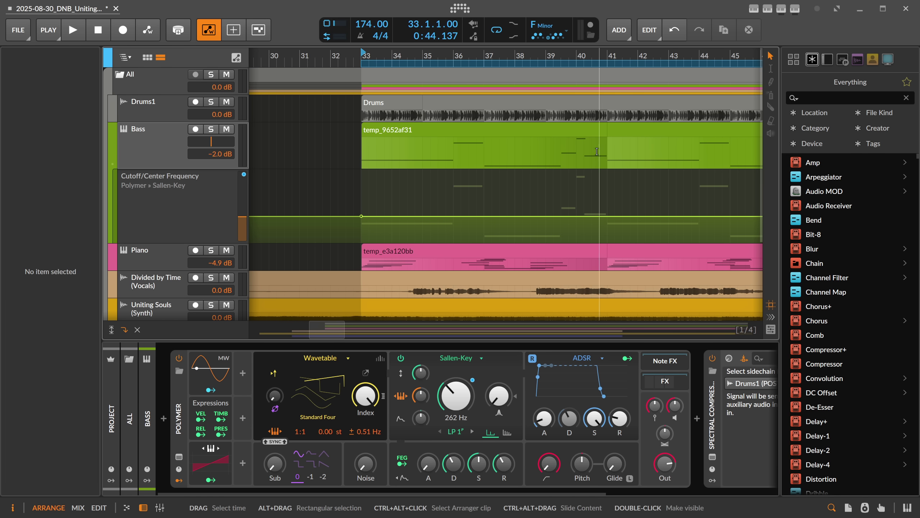
# Step: Raise the cutoff automation over the time range 34.1 to 38.3 using the time selection tool
pyautogui.click(772, 69)
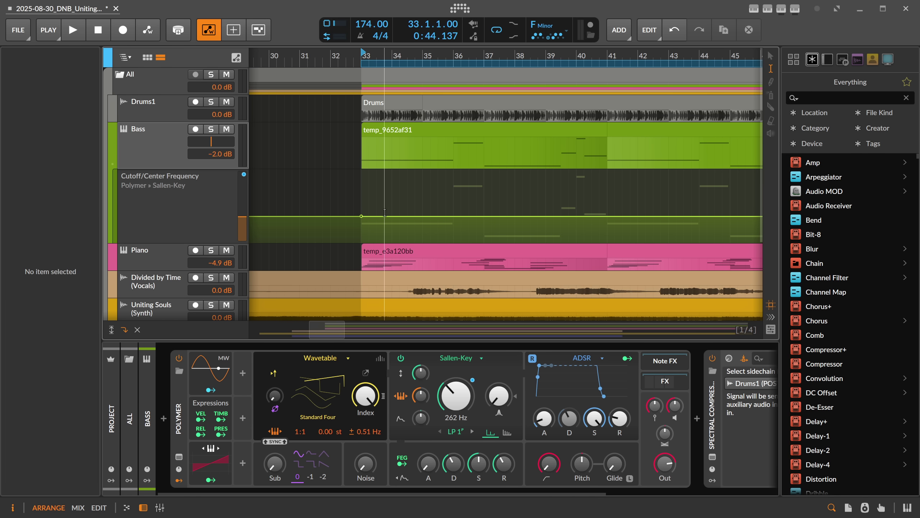
pyautogui.moveTo(390, 220); pyautogui.dragTo(531, 223)
pyautogui.moveTo(462, 224); pyautogui.dragTo(463, 211)
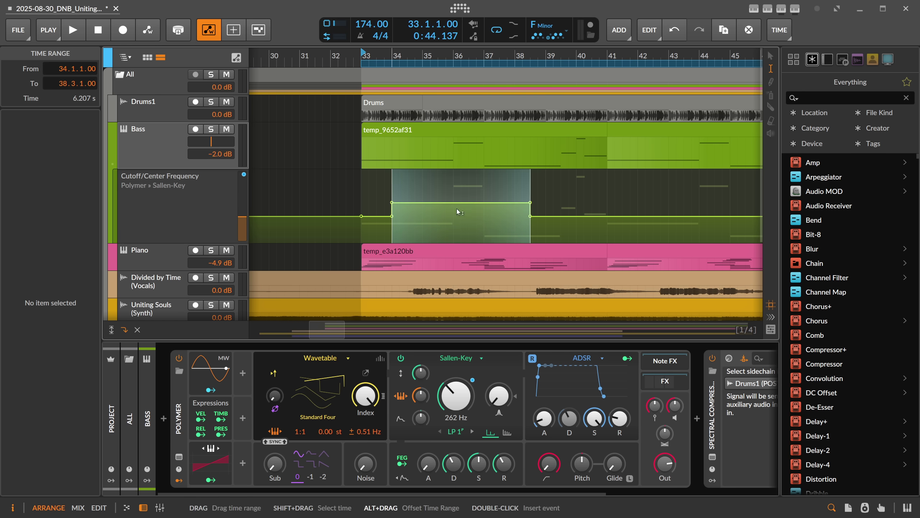
pyautogui.click(474, 202)
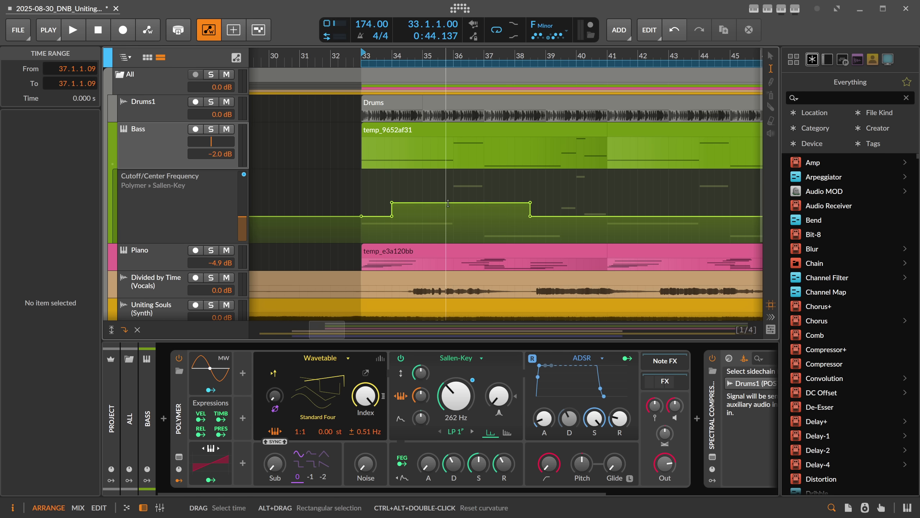
# Step: Add points between bars 35 and 37 in the raised cutoff section and bend the segment between them into a curve
pyautogui.press('1')
pyautogui.moveTo(439, 205); pyautogui.dragTo(470, 220)
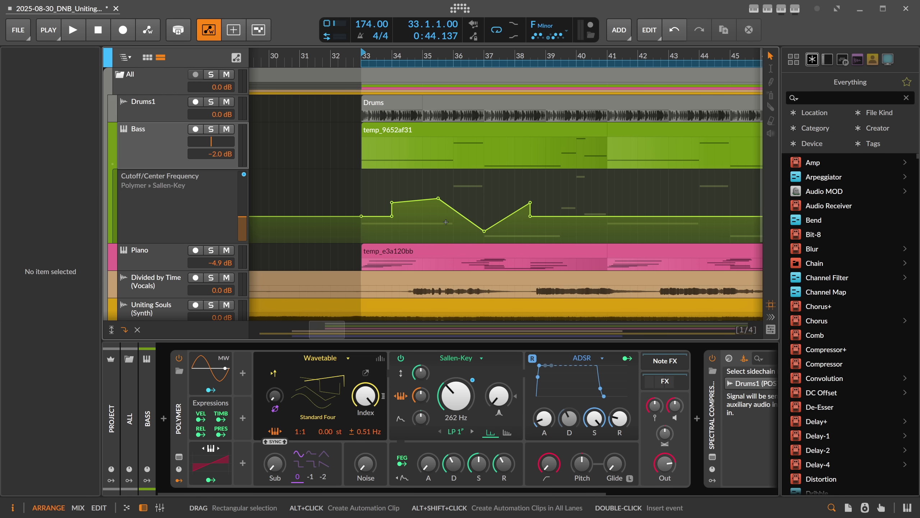
pyautogui.click(463, 210)
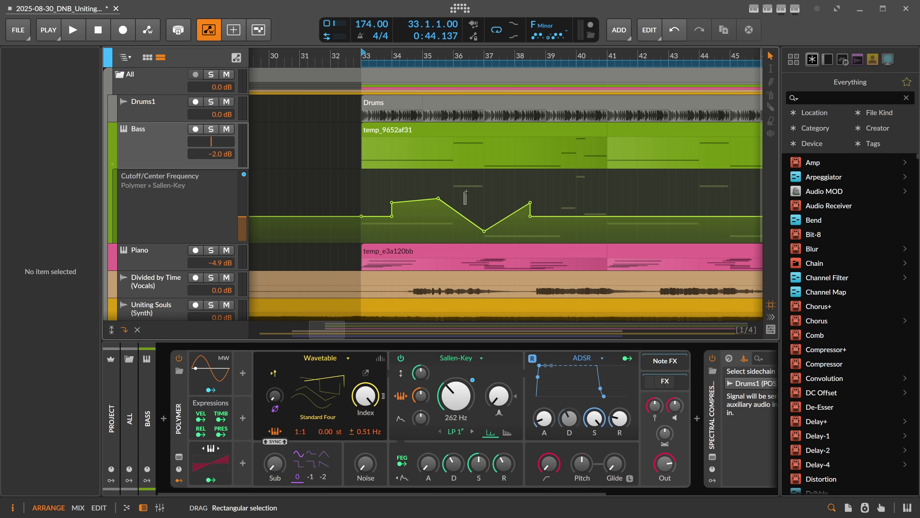
pyautogui.moveTo(461, 209)
pyautogui.mouseDown()
pyautogui.moveTo(459, 196)
pyautogui.moveTo(457, 206)
pyautogui.mouseUp()
pyautogui.click(451, 207)
pyautogui.click(435, 221)
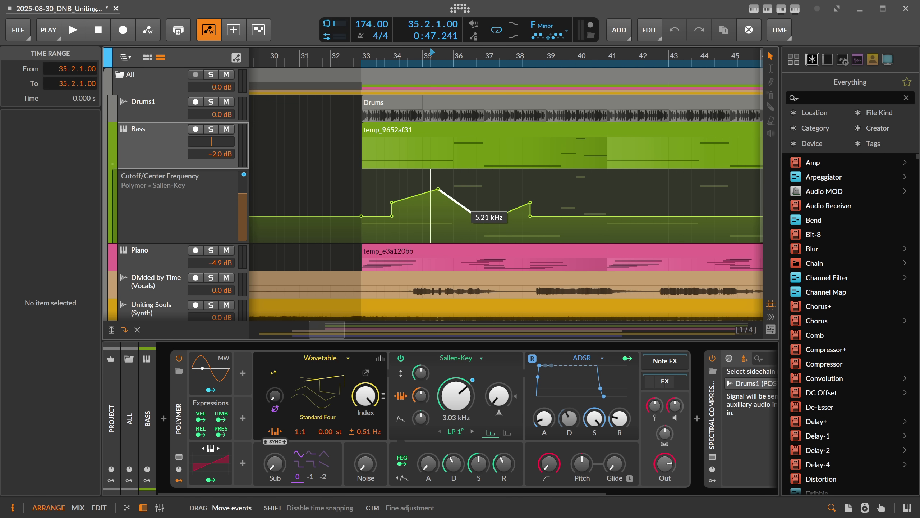
pyautogui.moveTo(461, 208); pyautogui.dragTo(460, 216)
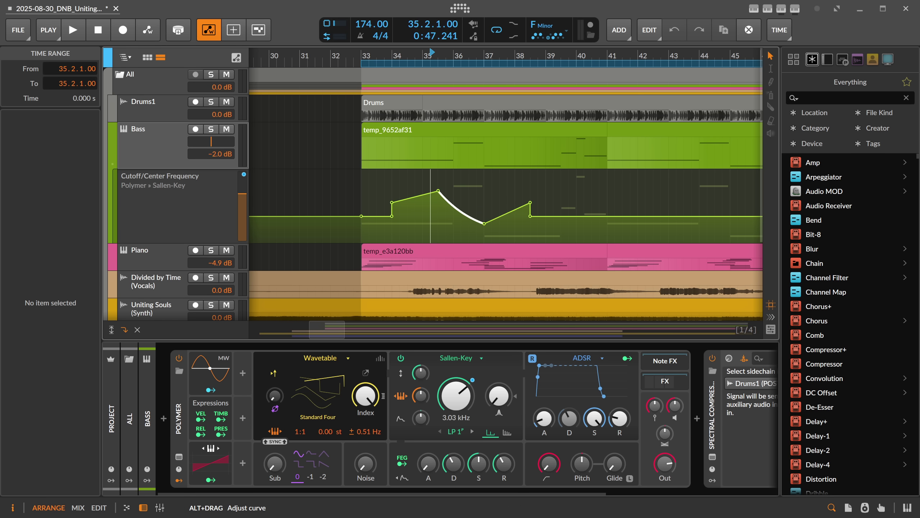
# Step: Add value spread to the cutoff points between bars 34 and 39 and turn on Hold for all points from bar 33
pyautogui.moveTo(376, 184); pyautogui.dragTo(542, 231)
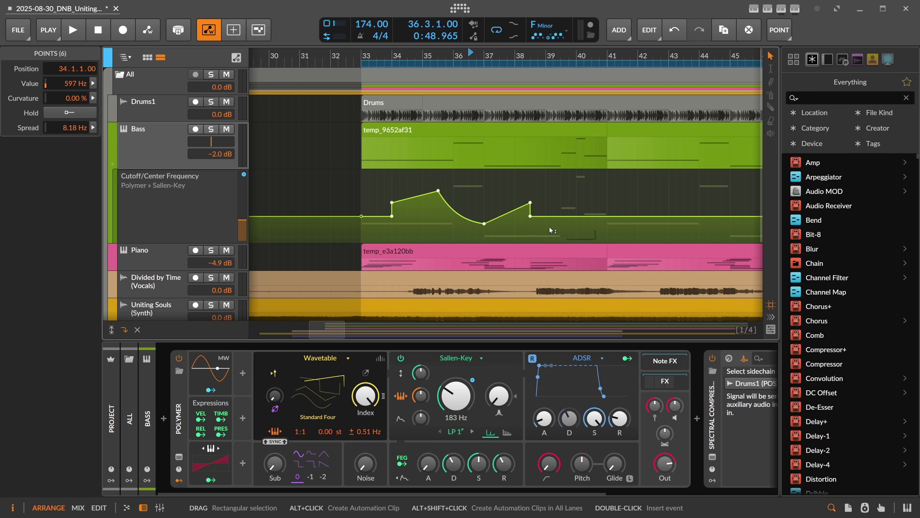
pyautogui.moveTo(59, 125); pyautogui.dragTo(67, 127)
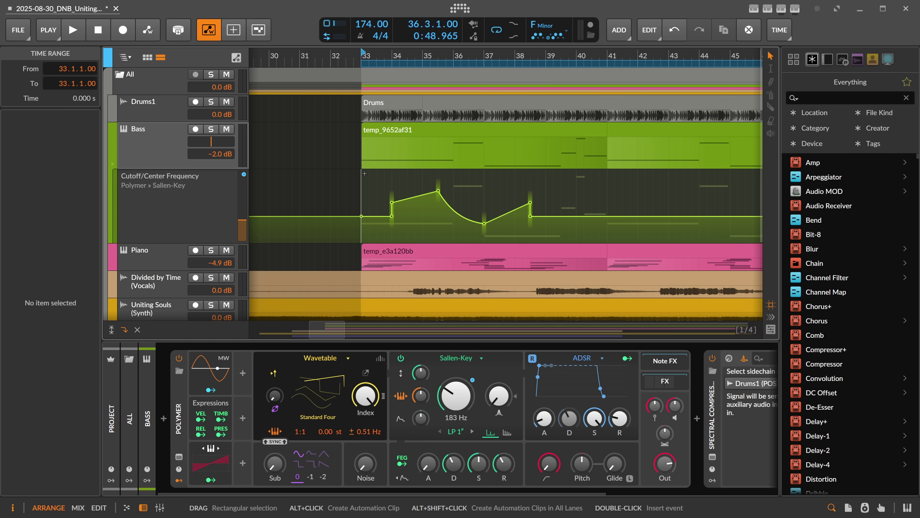
pyautogui.moveTo(345, 178); pyautogui.dragTo(588, 248)
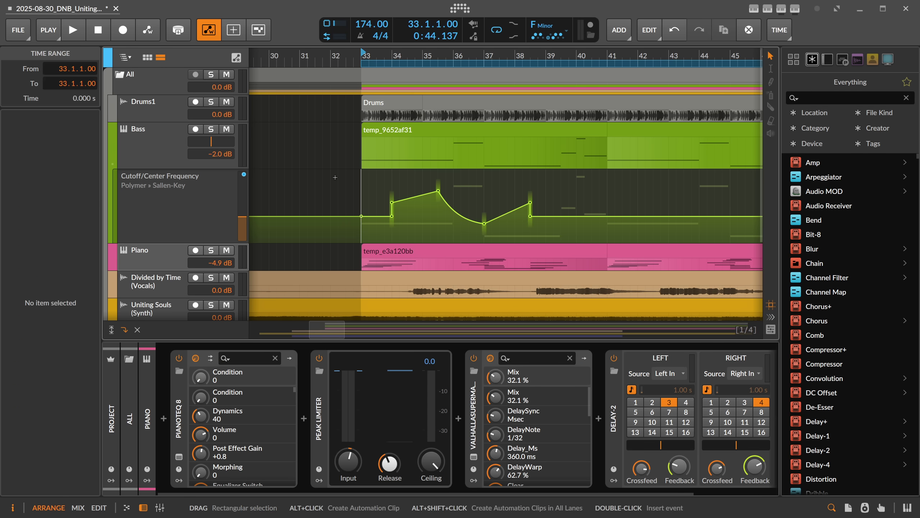
pyautogui.moveTo(336, 178); pyautogui.dragTo(589, 246)
pyautogui.click(79, 114)
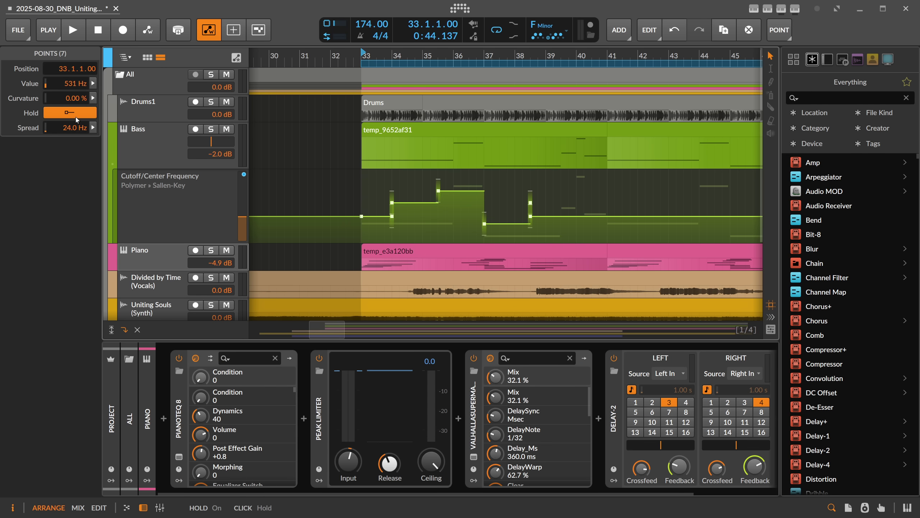
pyautogui.click(375, 207)
pyautogui.click(361, 216)
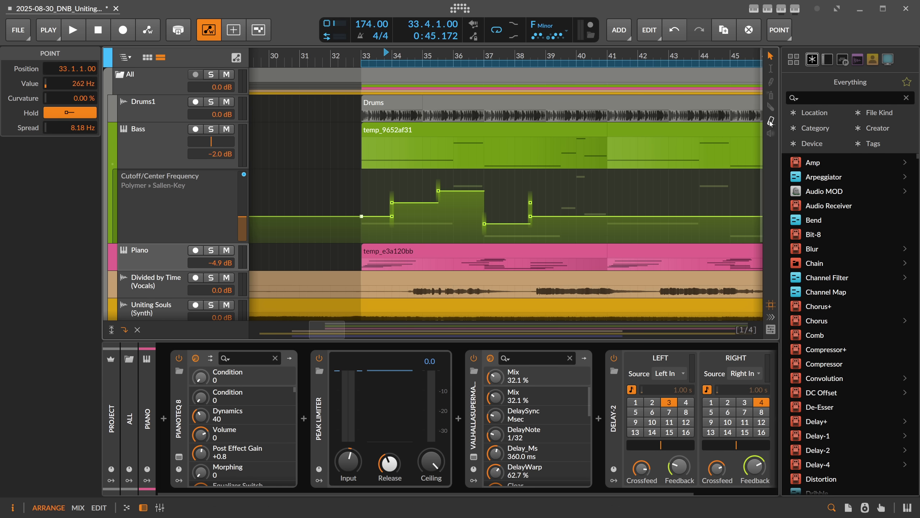
# Step: Draw a stepped, wavelike cutoff curve from bar 33 to bar 41 with the brush and select its points
pyautogui.click(771, 96)
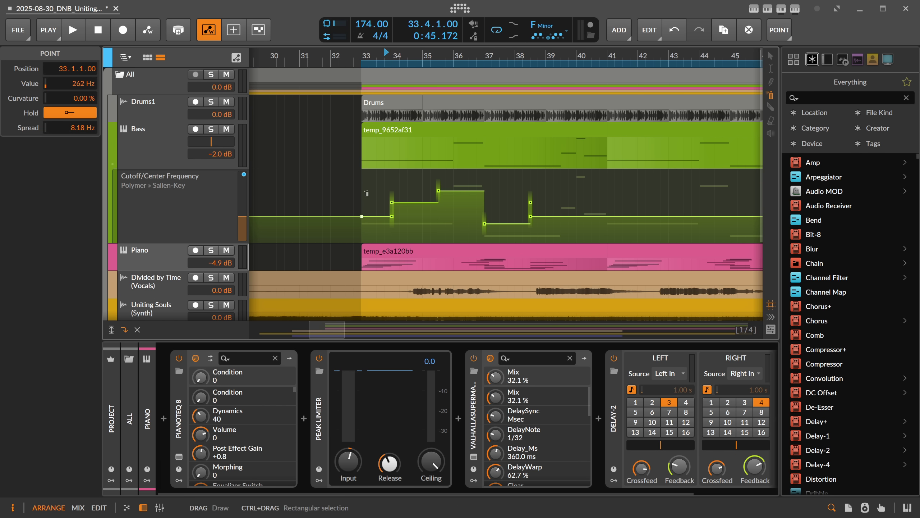
pyautogui.moveTo(366, 193)
pyautogui.mouseDown()
pyautogui.moveTo(441, 195)
pyautogui.moveTo(412, 219)
pyautogui.moveTo(369, 216)
pyautogui.moveTo(381, 217)
pyautogui.moveTo(402, 181)
pyautogui.moveTo(429, 215)
pyautogui.moveTo(457, 199)
pyautogui.moveTo(490, 216)
pyautogui.moveTo(521, 192)
pyautogui.moveTo(547, 224)
pyautogui.moveTo(568, 192)
pyautogui.moveTo(604, 203)
pyautogui.mouseUp()
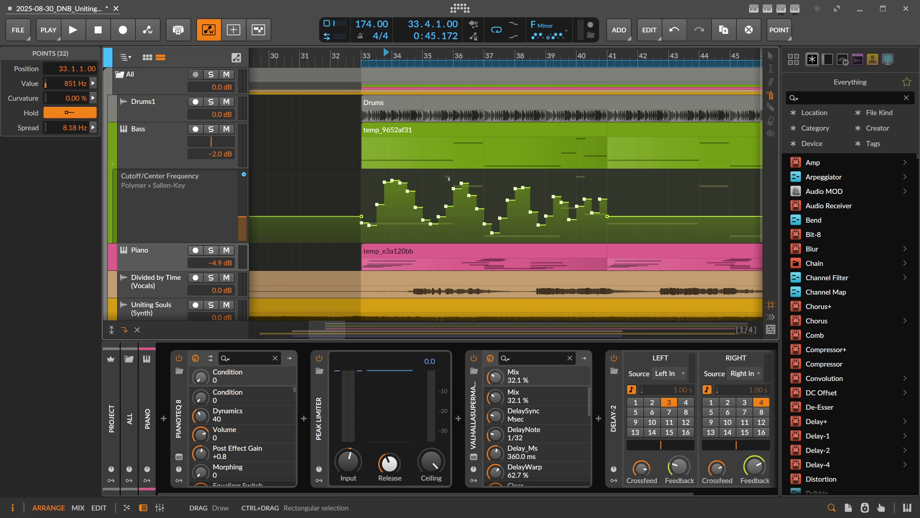
pyautogui.press('1')
pyautogui.click(367, 178)
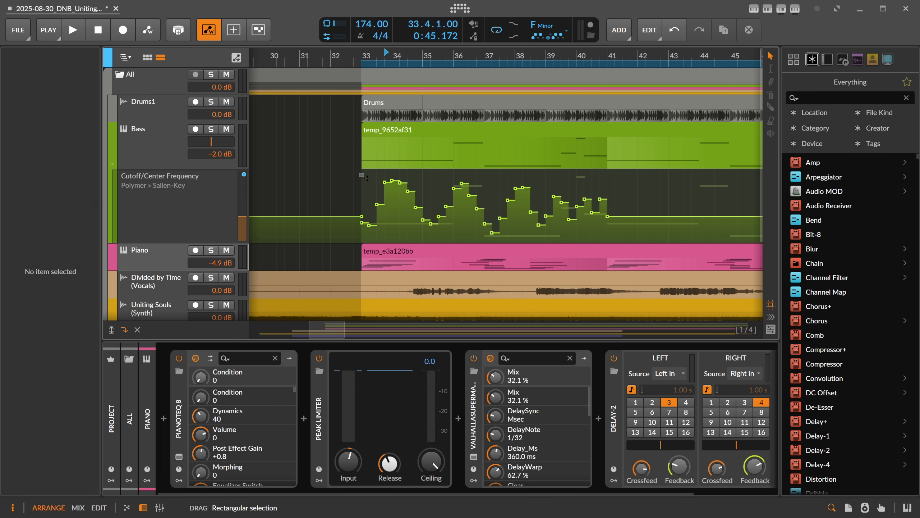
pyautogui.moveTo(366, 177); pyautogui.dragTo(623, 245)
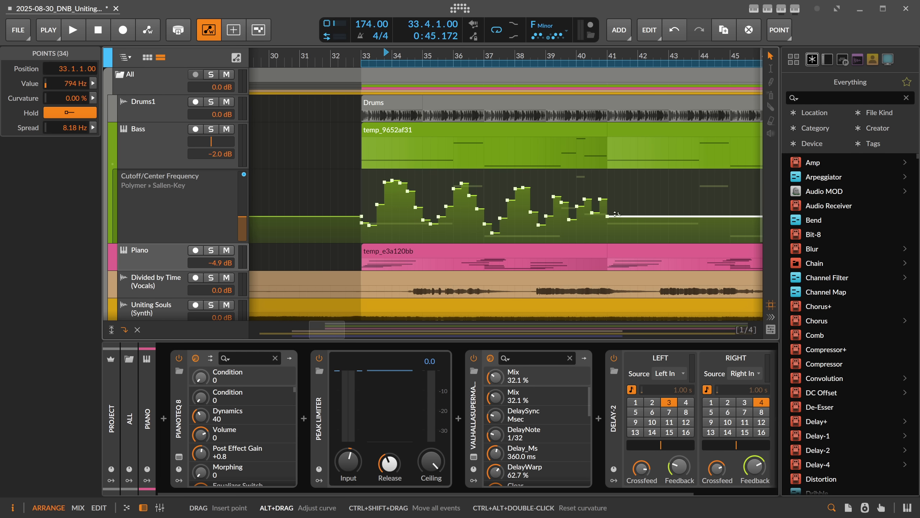
# Step: Select the time range from bar 33 to bar 41 in the cutoff lane and try stretching its end
pyautogui.press('2')
pyautogui.click(368, 200)
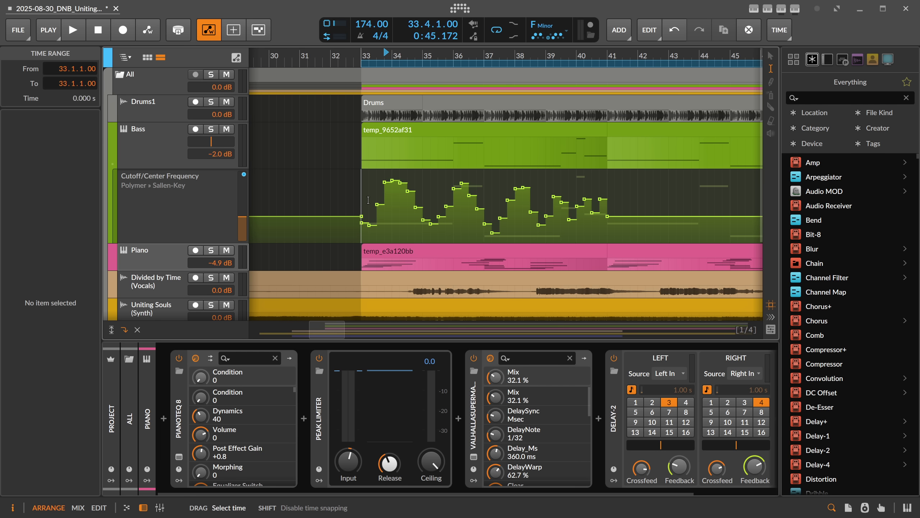
pyautogui.moveTo(368, 200); pyautogui.dragTo(608, 230)
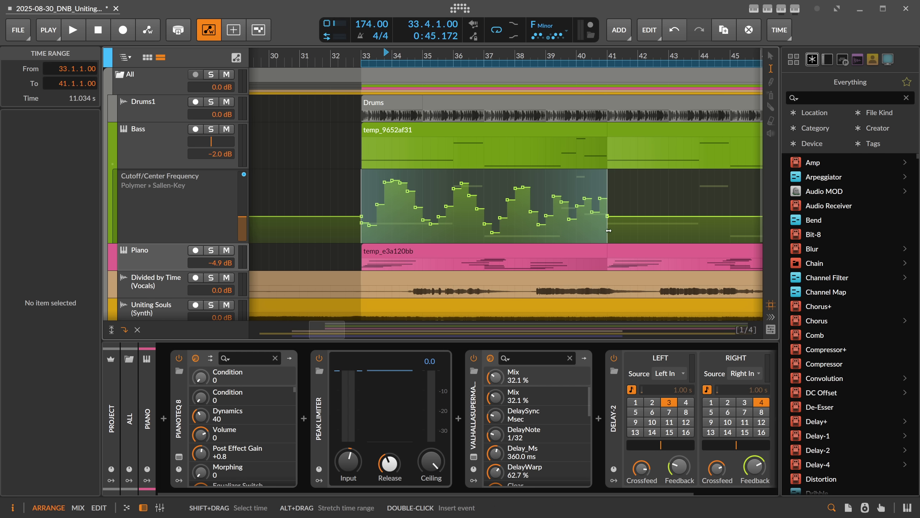
pyautogui.moveTo(609, 230)
pyautogui.mouseDown()
pyautogui.moveTo(436, 231)
pyautogui.moveTo(603, 233)
pyautogui.mouseUp()
pyautogui.moveTo(670, 236); pyautogui.dragTo(603, 249)
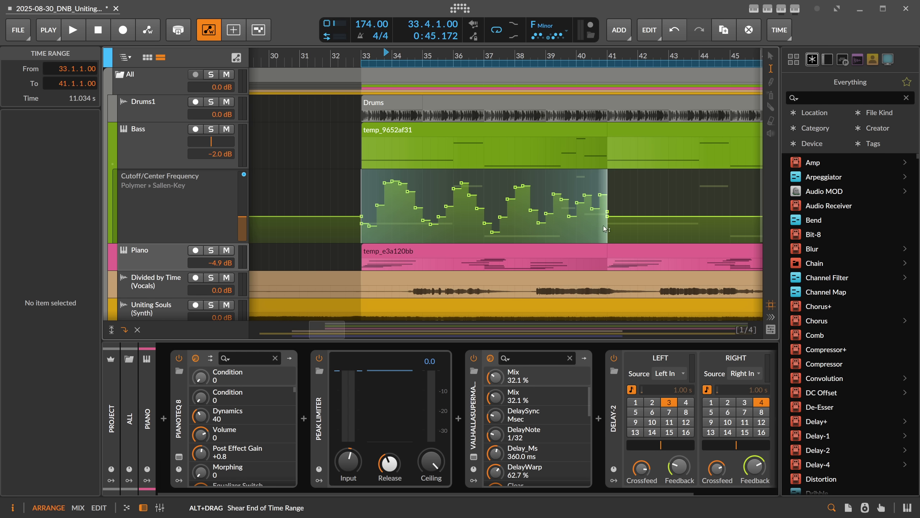
# Step: Shear and vertically compress the cutoff automation in the selected range into a shallow wave
pyautogui.moveTo(418, 169)
pyautogui.mouseDown()
pyautogui.moveTo(418, 147)
pyautogui.moveTo(418, 181)
pyautogui.mouseUp()
pyautogui.moveTo(603, 168); pyautogui.dragTo(603, 190)
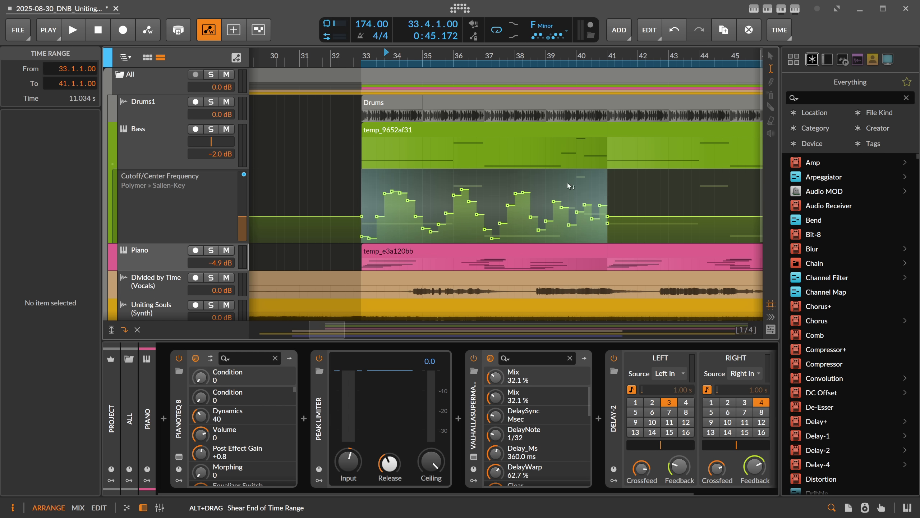
pyautogui.moveTo(484, 170)
pyautogui.mouseDown()
pyautogui.moveTo(484, 185)
pyautogui.moveTo(484, 173)
pyautogui.mouseUp()
pyautogui.moveTo(462, 241); pyautogui.dragTo(463, 222)
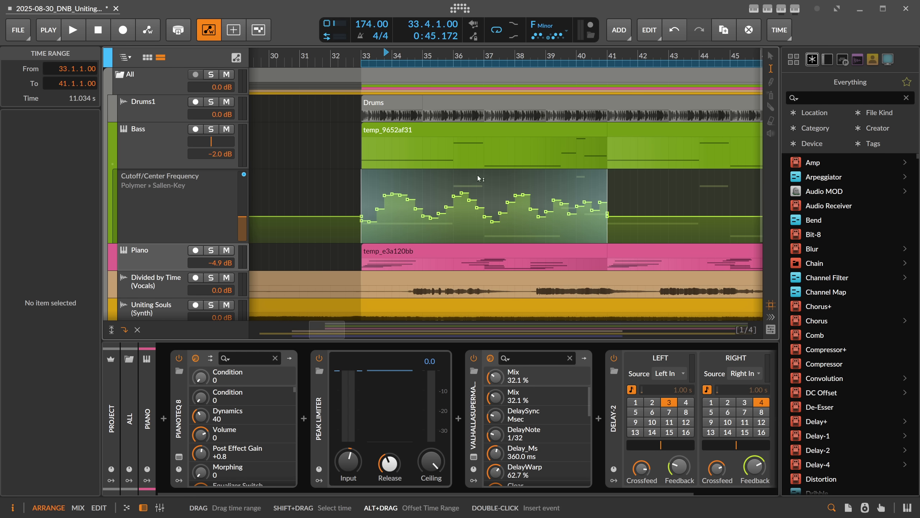
pyautogui.moveTo(480, 170)
pyautogui.mouseDown()
pyautogui.moveTo(480, 196)
pyautogui.moveTo(480, 185)
pyautogui.mouseUp()
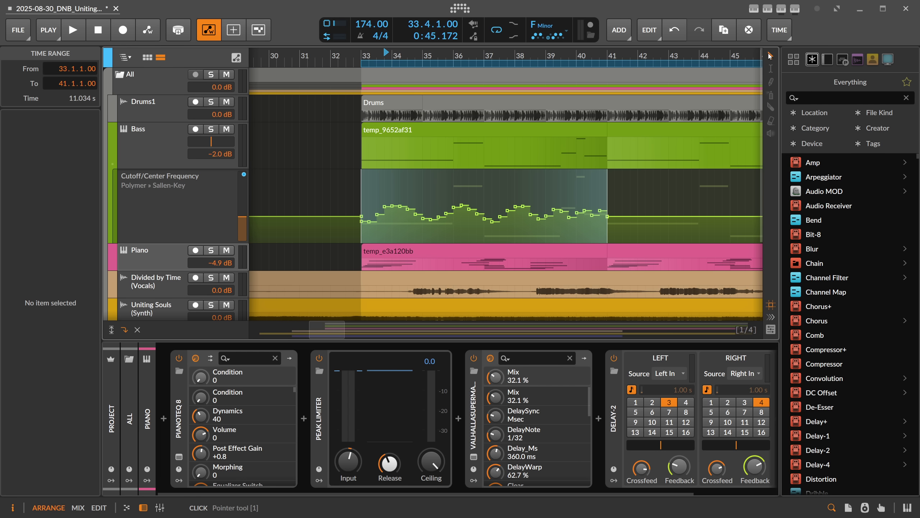
# Step: Split the Bass note clip at bar 41 and return to the pointer tool
pyautogui.click(770, 55)
pyautogui.click(416, 178)
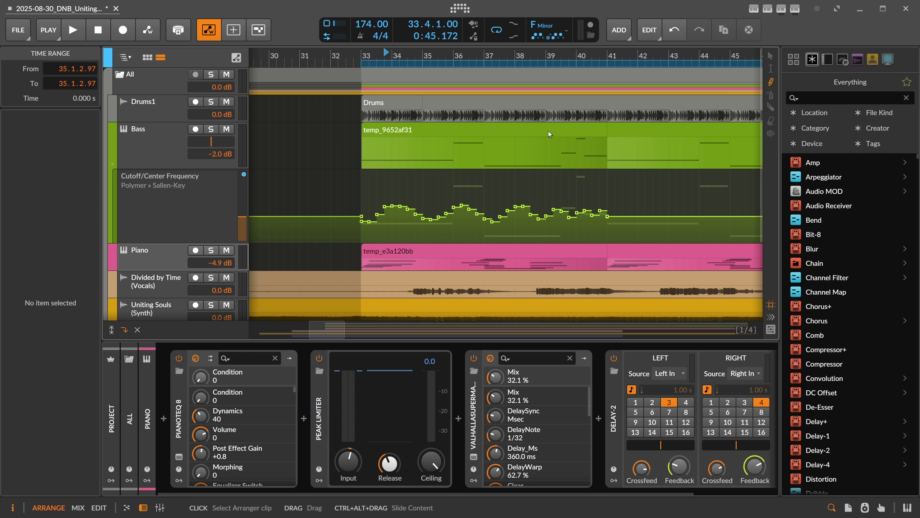
pyautogui.press('5')
pyautogui.click(608, 154)
pyautogui.press('1')
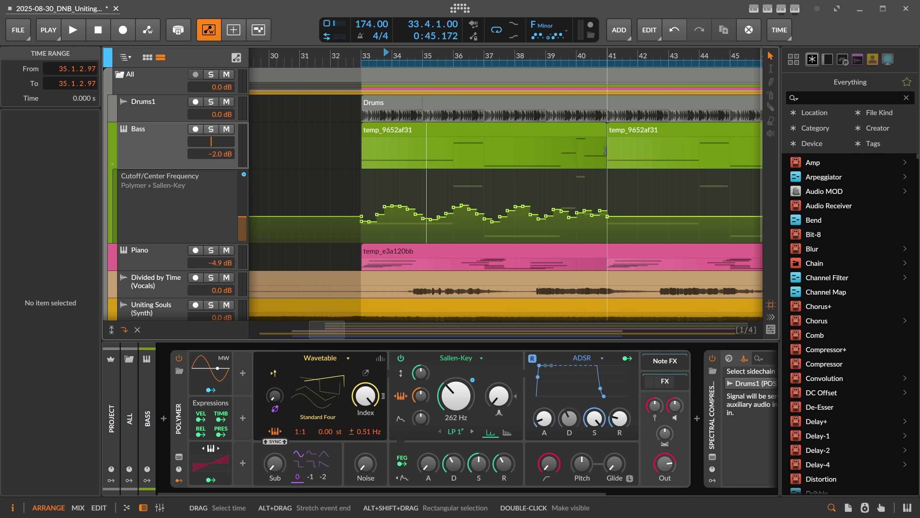
# Step: Create an automation clip from the cutoff curve between bars 33 and 41 and select the Bass note clip above it
pyautogui.keyDown('alt'); pyautogui.click(463, 178); pyautogui.keyUp('alt')
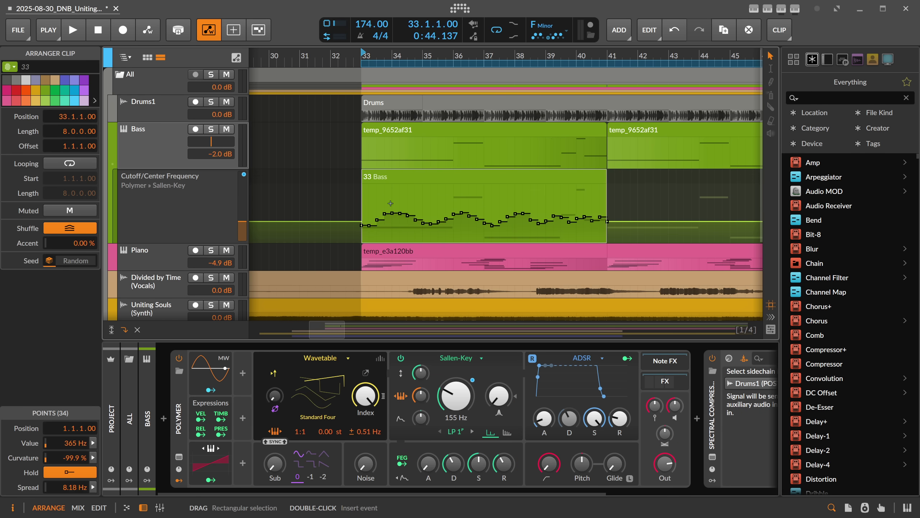
pyautogui.click(409, 135)
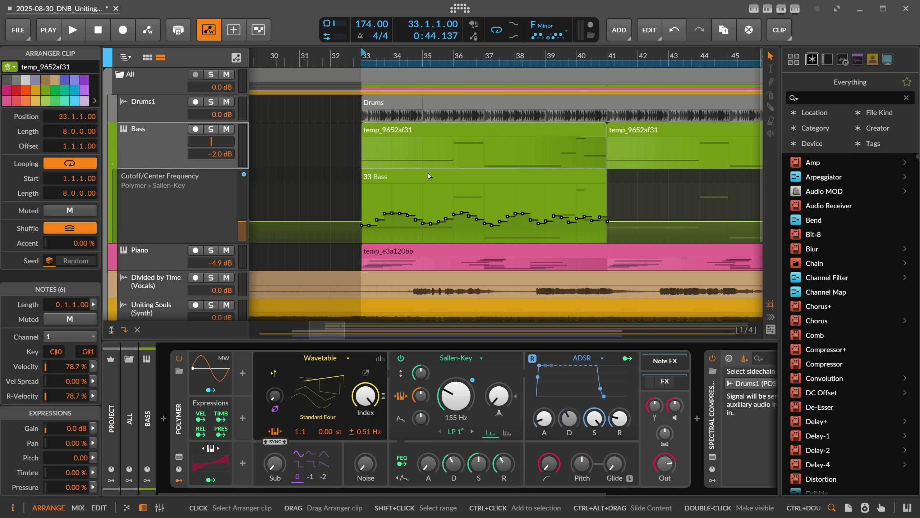
pyautogui.click(412, 149)
pyautogui.moveTo(409, 136)
pyautogui.mouseDown()
pyautogui.moveTo(317, 130)
pyautogui.moveTo(403, 131)
pyautogui.mouseUp()
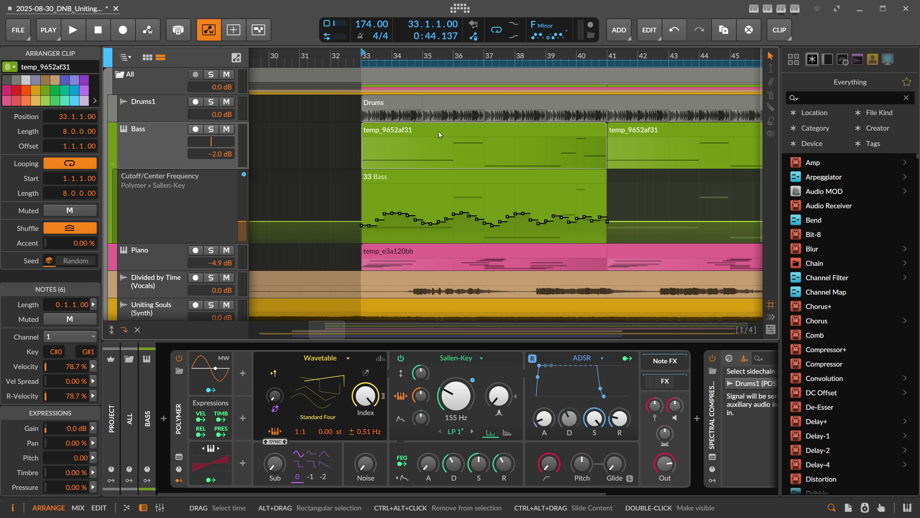
pyautogui.moveTo(439, 133); pyautogui.dragTo(419, 134)
# Step: Shorten the cutoff automation clip to 3 bars and loop it out to a total length of 12 bars
pyautogui.click(413, 183)
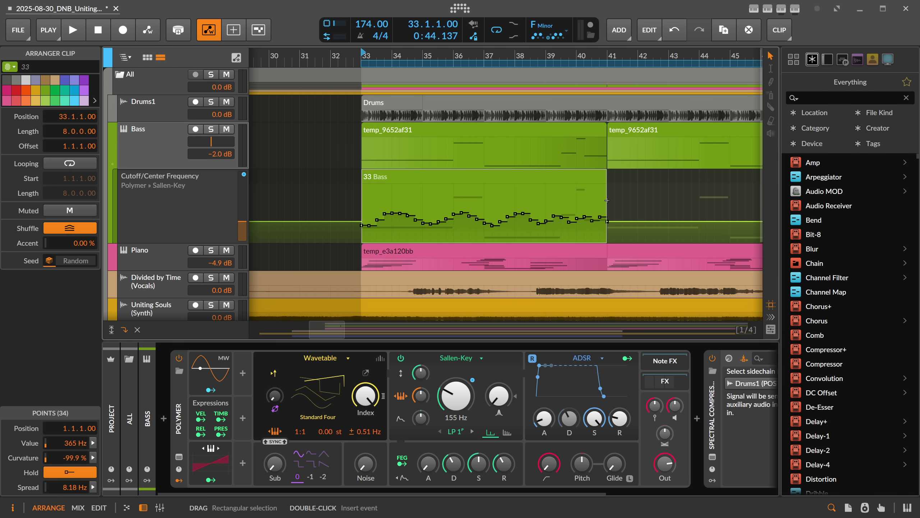
pyautogui.moveTo(606, 178); pyautogui.dragTo(453, 188)
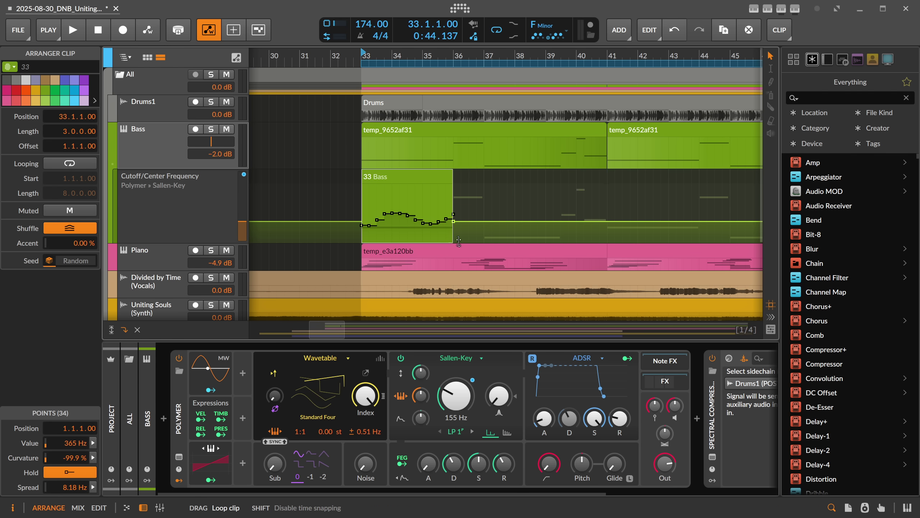
pyautogui.moveTo(453, 243); pyautogui.dragTo(729, 245)
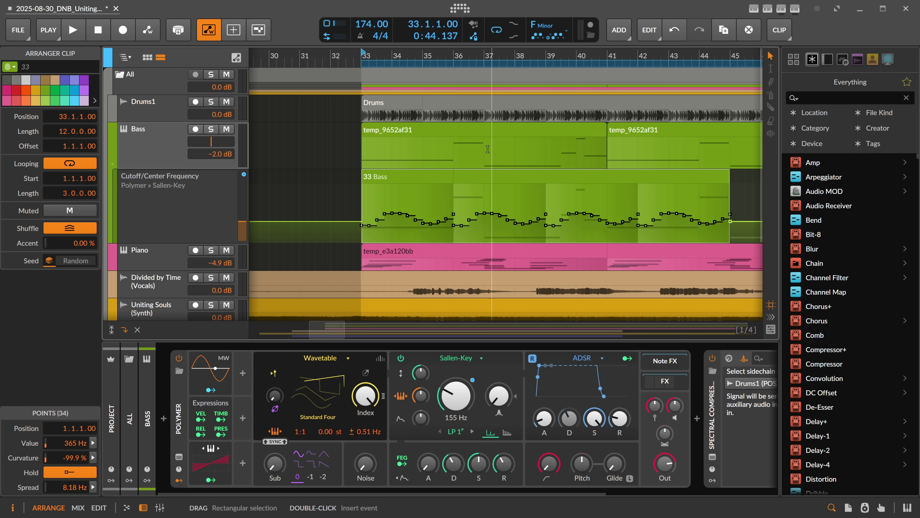
# Step: Extend the looped cutoff automation clip to a total length of 16 bars and select the Bass note clip at bar 33
pyautogui.moveTo(458, 57); pyautogui.dragTo(401, 56)
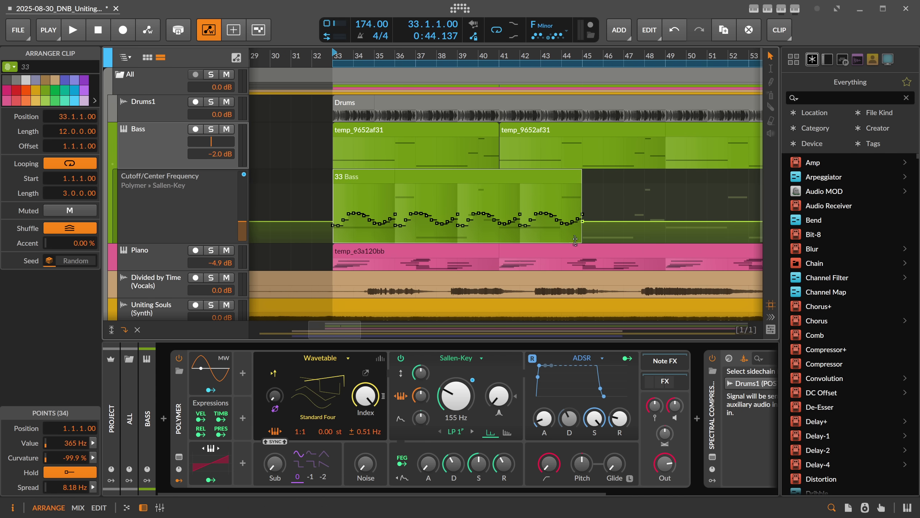
pyautogui.moveTo(581, 243); pyautogui.dragTo(663, 249)
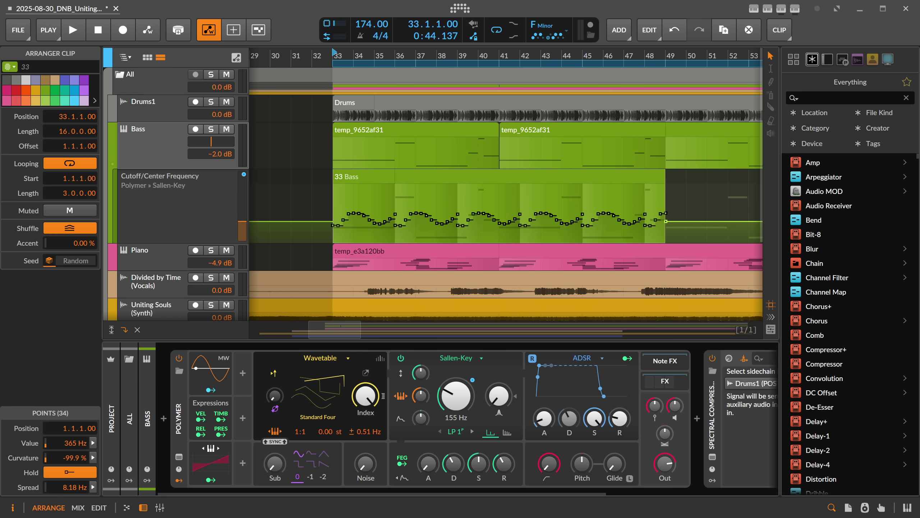
pyautogui.moveTo(434, 56); pyautogui.dragTo(318, 113)
pyautogui.click(310, 145)
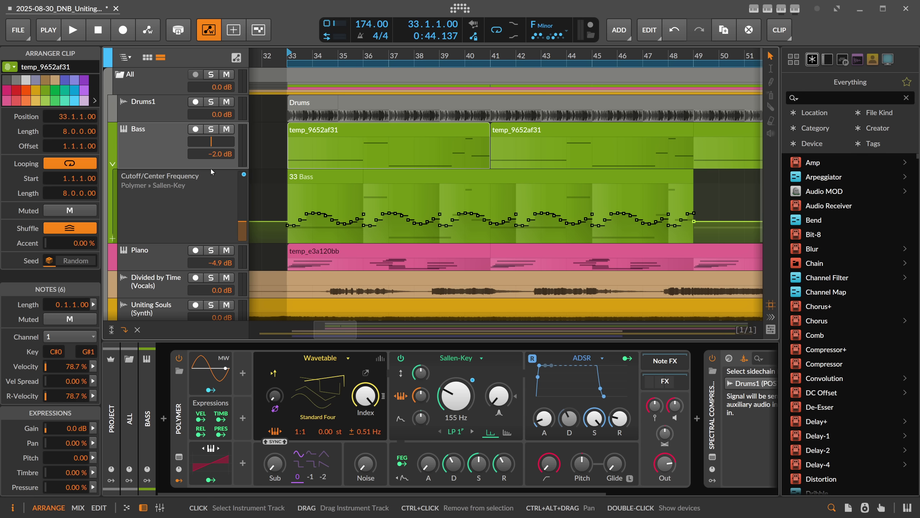
# Step: Increase the Bass track's height and enable time selection support for the Pointer tool
pyautogui.moveTo(211, 168); pyautogui.dragTo(211, 193)
pyautogui.scroll(3, 307, 147)
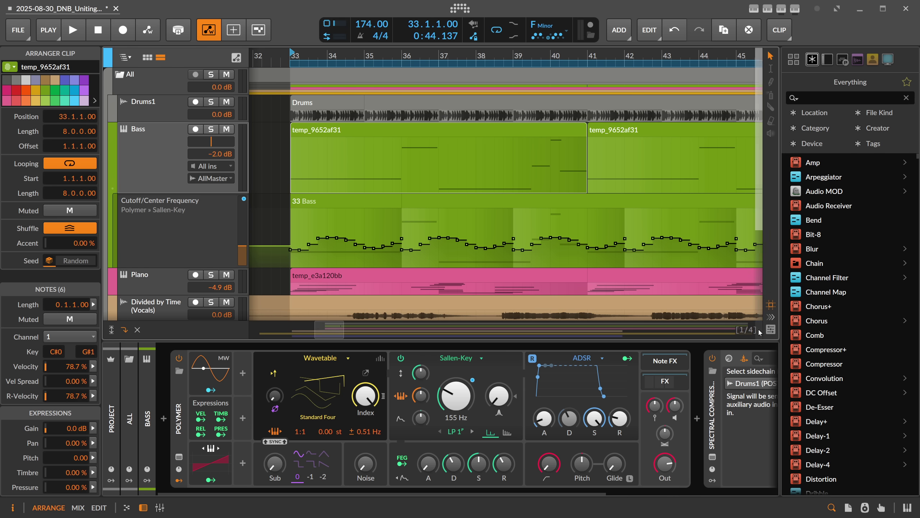
pyautogui.click(771, 329)
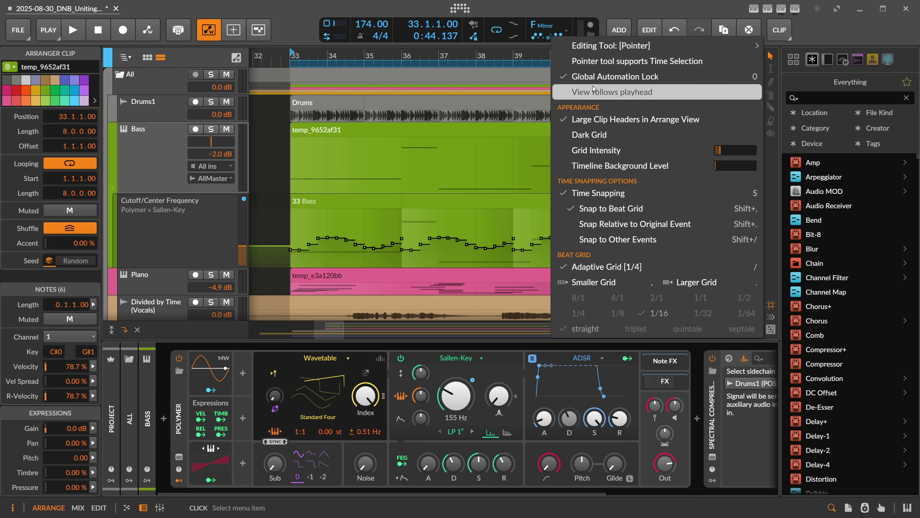
pyautogui.click(774, 334)
pyautogui.click(773, 332)
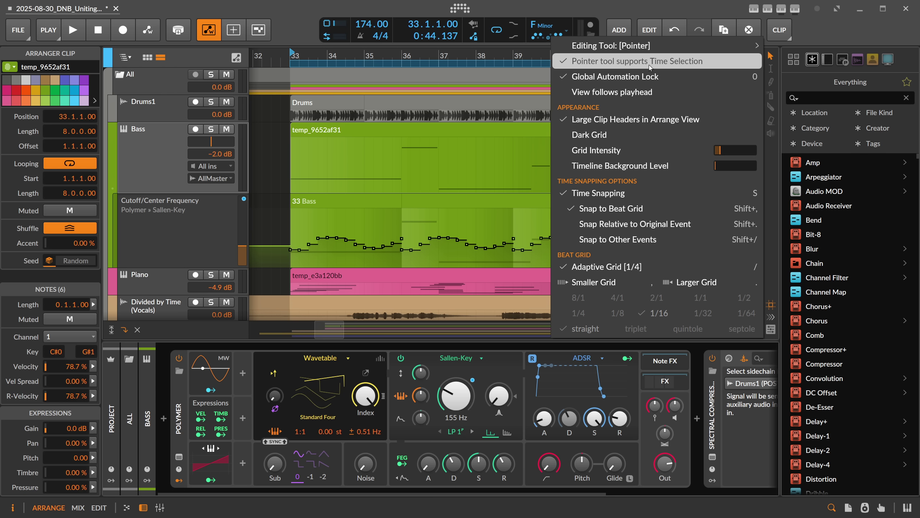
pyautogui.click(259, 156)
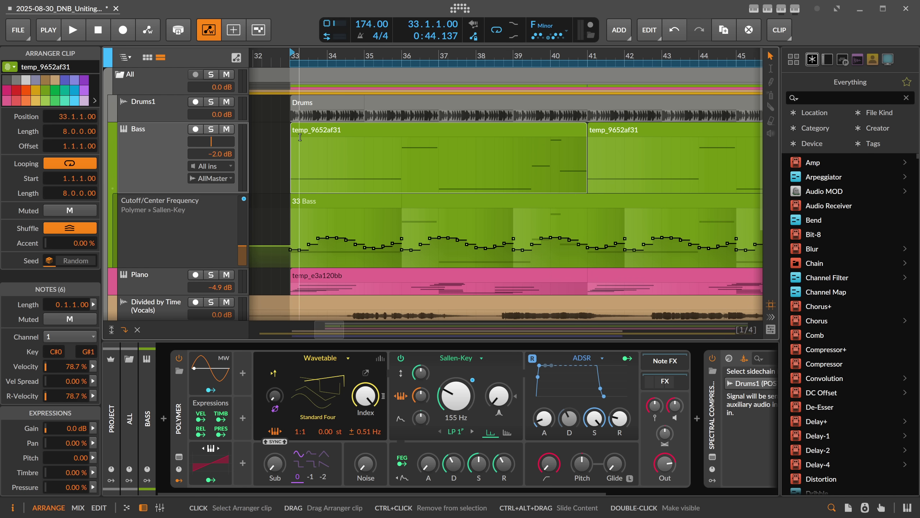
# Step: Try selecting time ranges inside the Bass note clip at bar 33 and selecting the whole clip by its header
pyautogui.moveTo(296, 163); pyautogui.dragTo(446, 163)
pyautogui.click(421, 164)
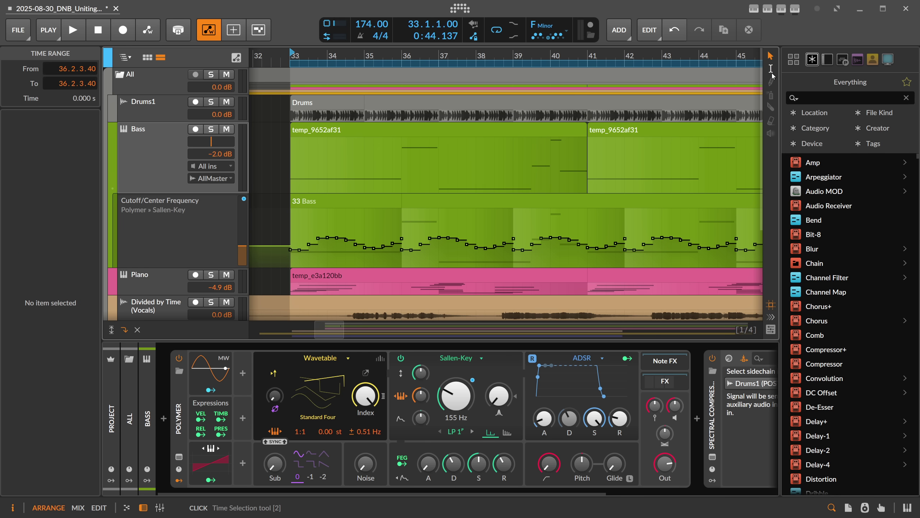
pyautogui.press('1')
pyautogui.click(301, 135)
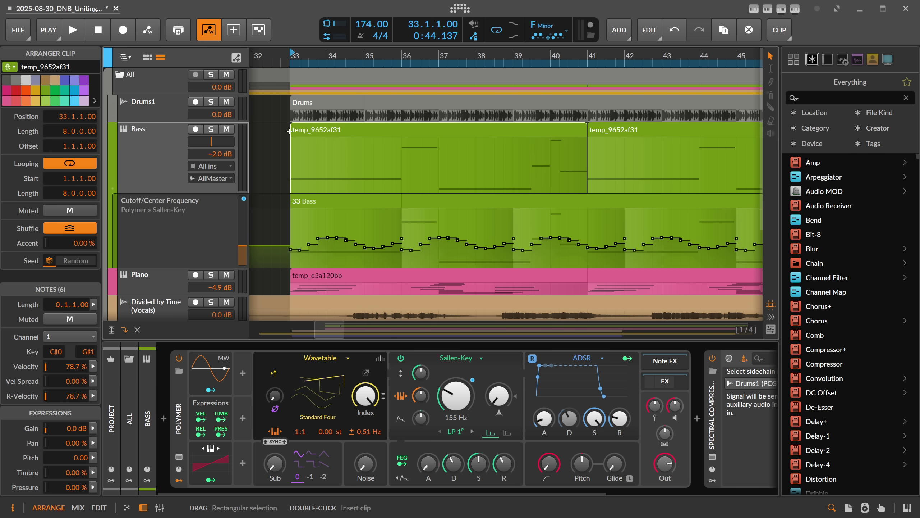
pyautogui.moveTo(318, 163); pyautogui.dragTo(551, 170)
pyautogui.click(352, 150)
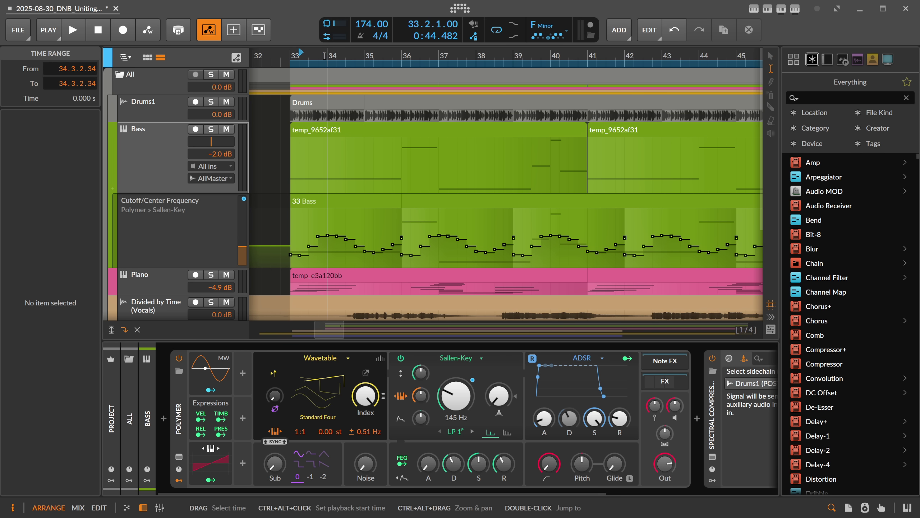
# Step: Show the clip launcher and copy the arranger cutoff automation clip into the cutoff lane's Scene 1 slot
pyautogui.press('space')
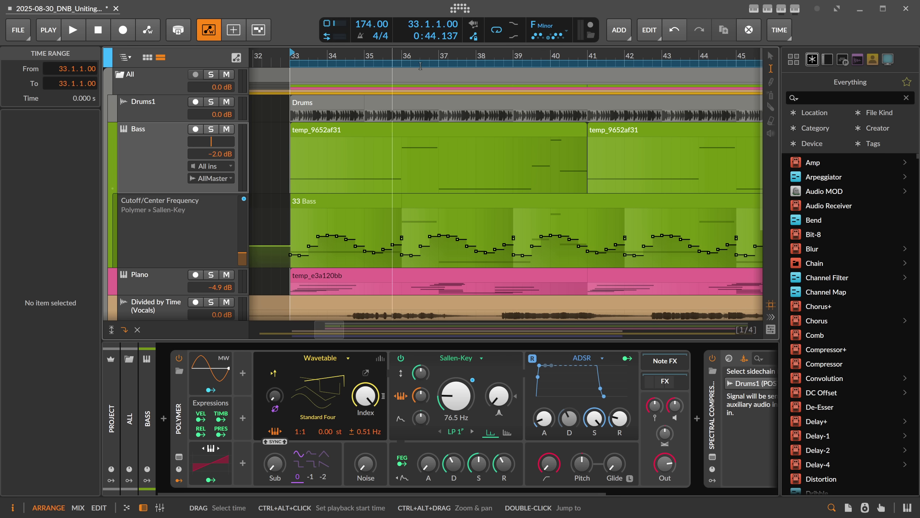
pyautogui.press('-')
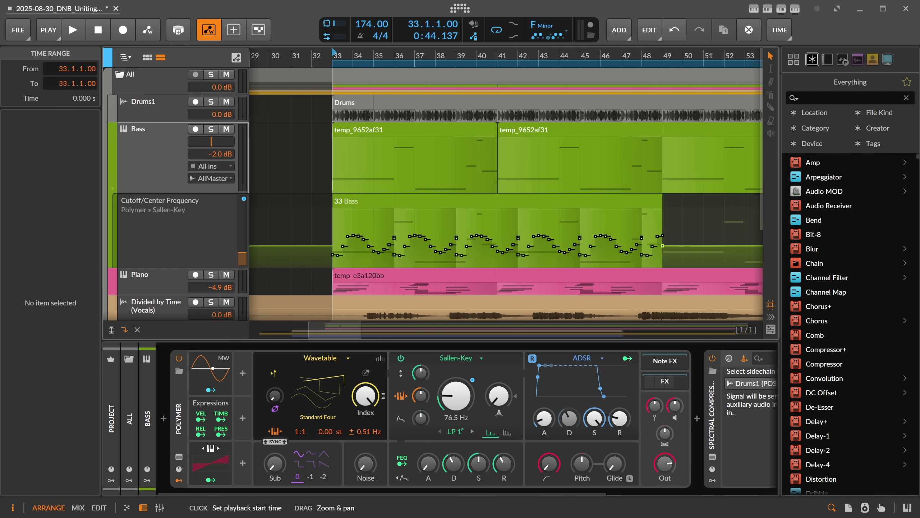
pyautogui.click(147, 57)
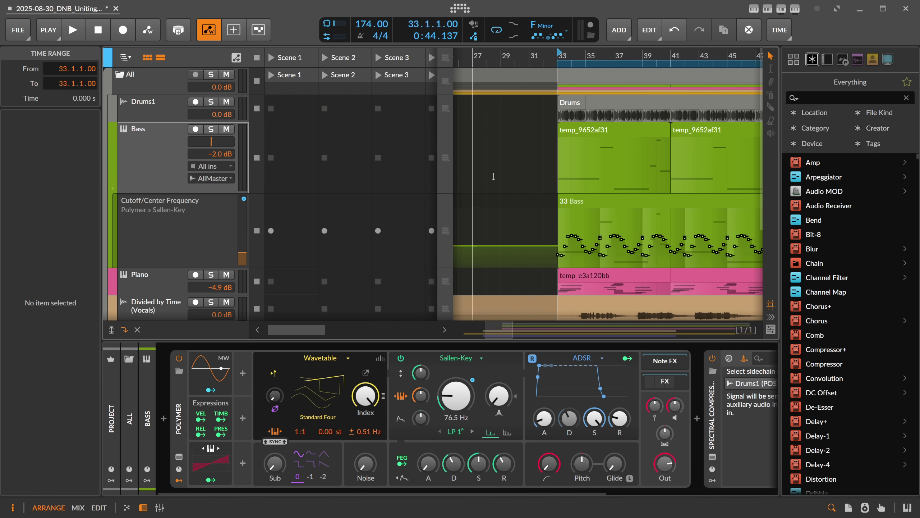
pyautogui.click(577, 206)
pyautogui.moveTo(577, 206); pyautogui.dragTo(284, 206)
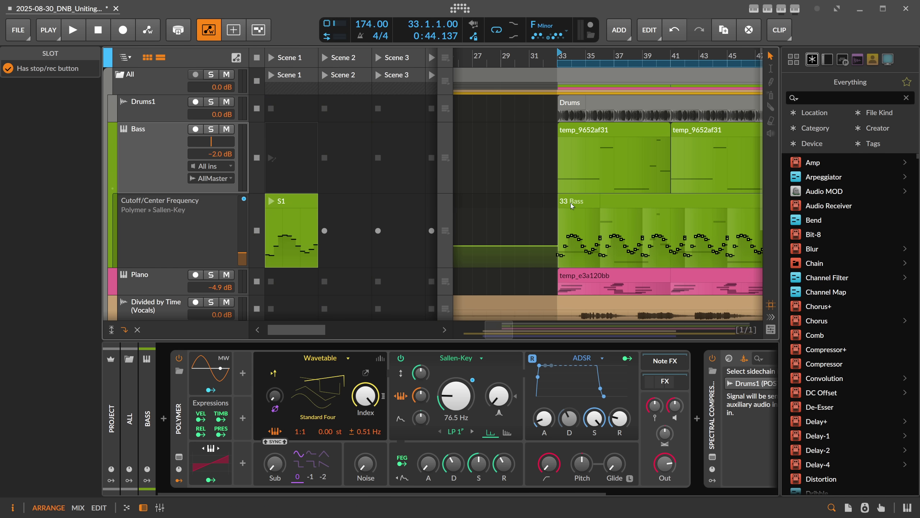
# Step: Delete the cutoff automation clip from the arranger and play the launcher automation clip briefly with the arrangement
pyautogui.press('Delete')
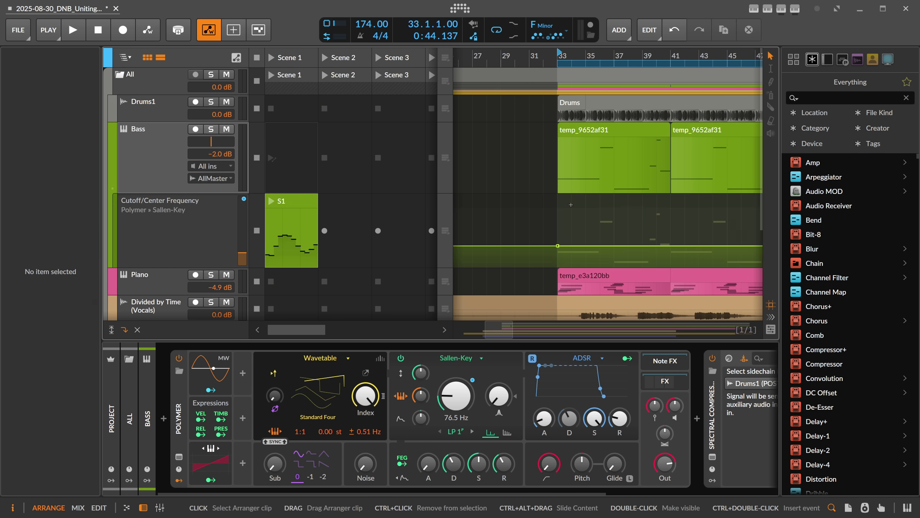
pyautogui.click(271, 202)
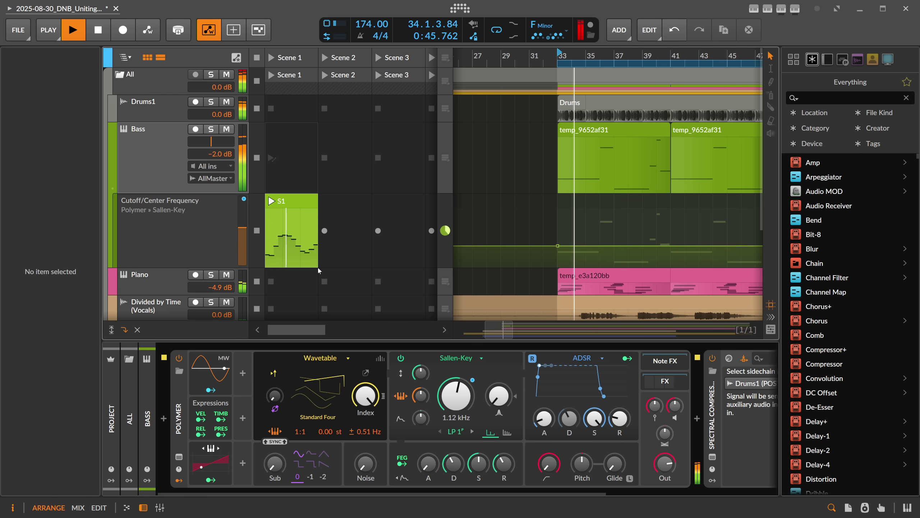
pyautogui.press('space')
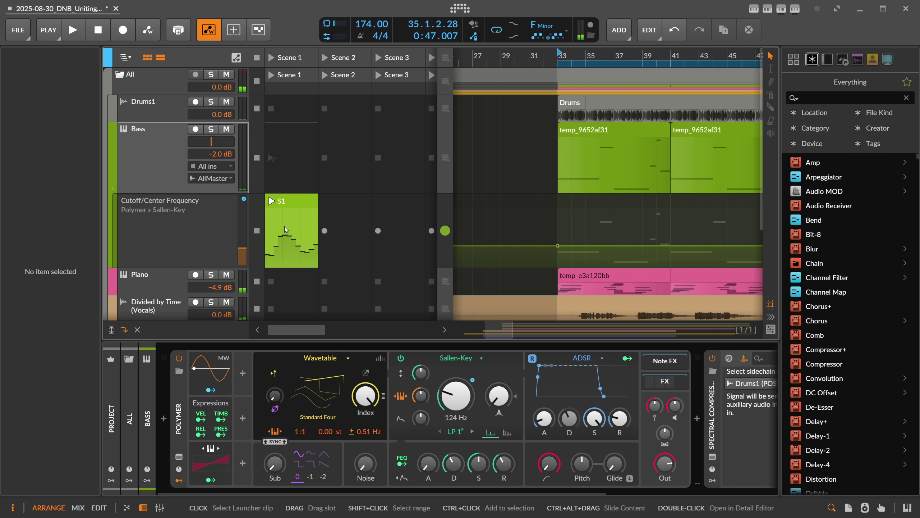
# Step: Reduce the heights of the Bass track and its cutoff automation lane, and select the Bass track
pyautogui.click(574, 132)
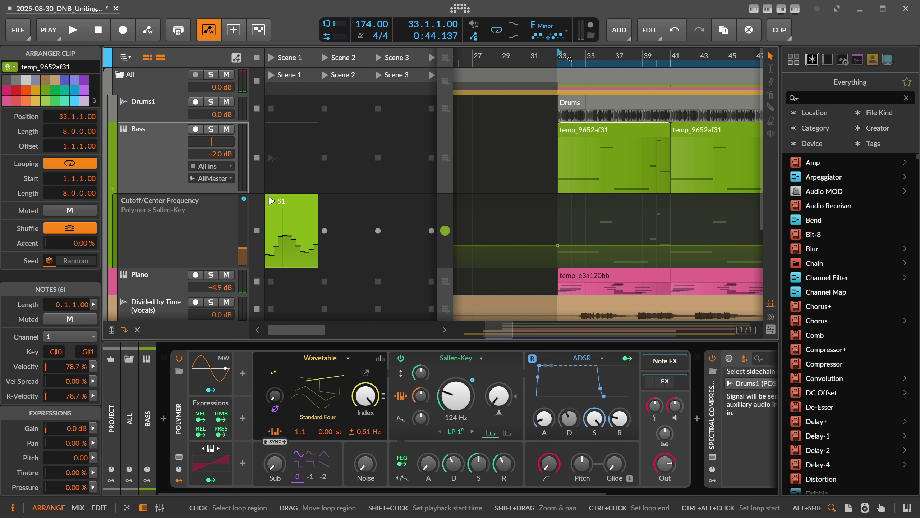
pyautogui.scroll(-2, 521, 56)
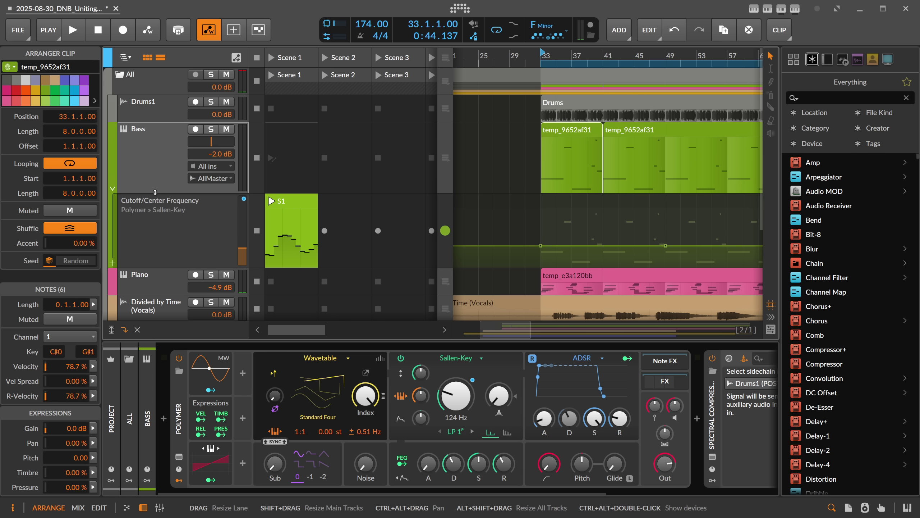
pyautogui.moveTo(165, 193); pyautogui.dragTo(165, 143)
pyautogui.moveTo(152, 219); pyautogui.dragTo(156, 159)
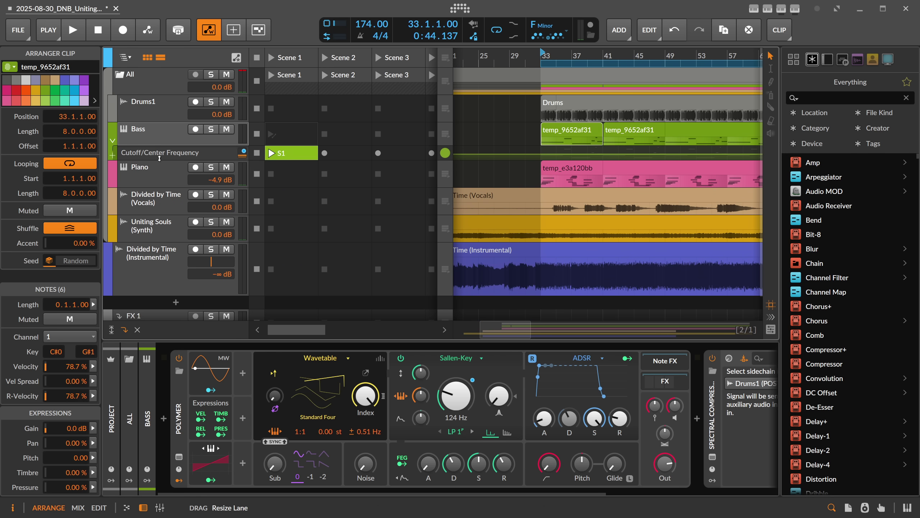
pyautogui.click(157, 141)
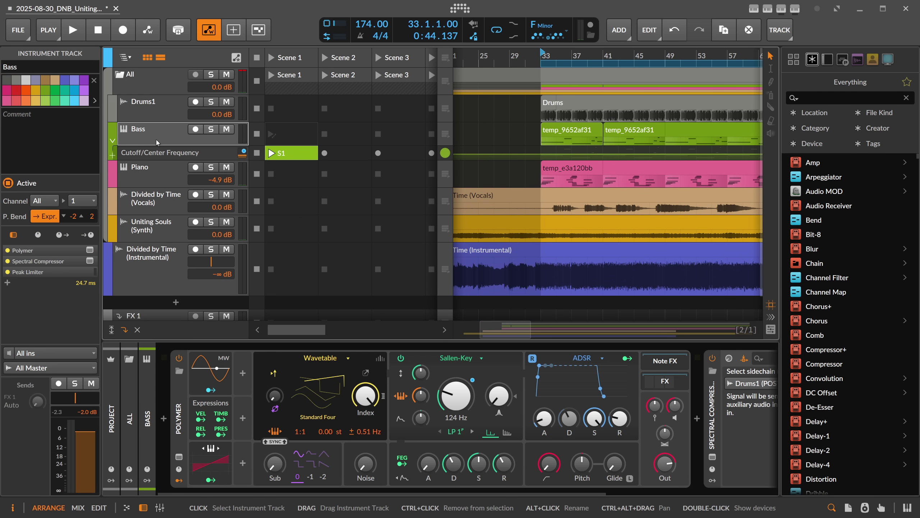
pyautogui.moveTo(157, 160); pyautogui.dragTo(159, 189)
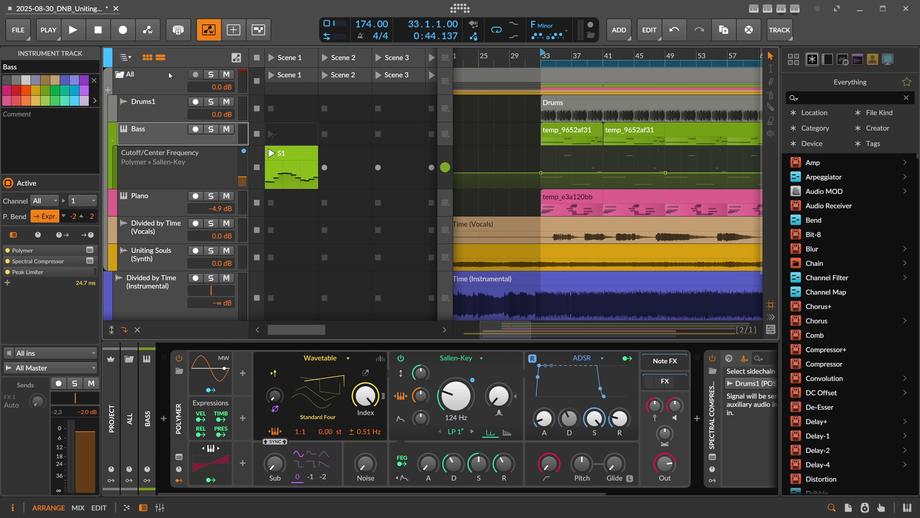
# Step: Toggle the launcher and arranger views, leaving only the arranger timeline displayed
pyautogui.click(160, 57)
pyautogui.click(147, 59)
pyautogui.click(148, 59)
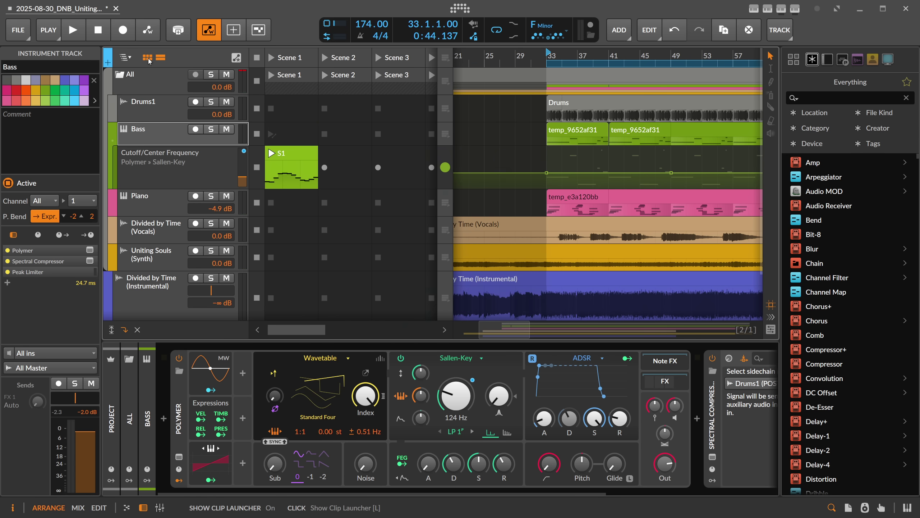
pyautogui.click(148, 59)
pyautogui.moveTo(405, 54)
pyautogui.mouseDown()
pyautogui.moveTo(405, 83)
pyautogui.moveTo(402, 69)
pyautogui.mouseUp()
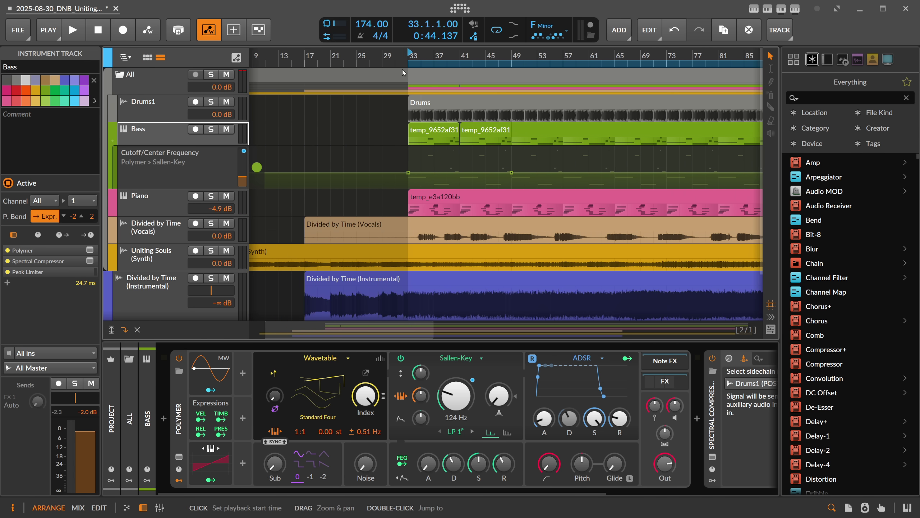